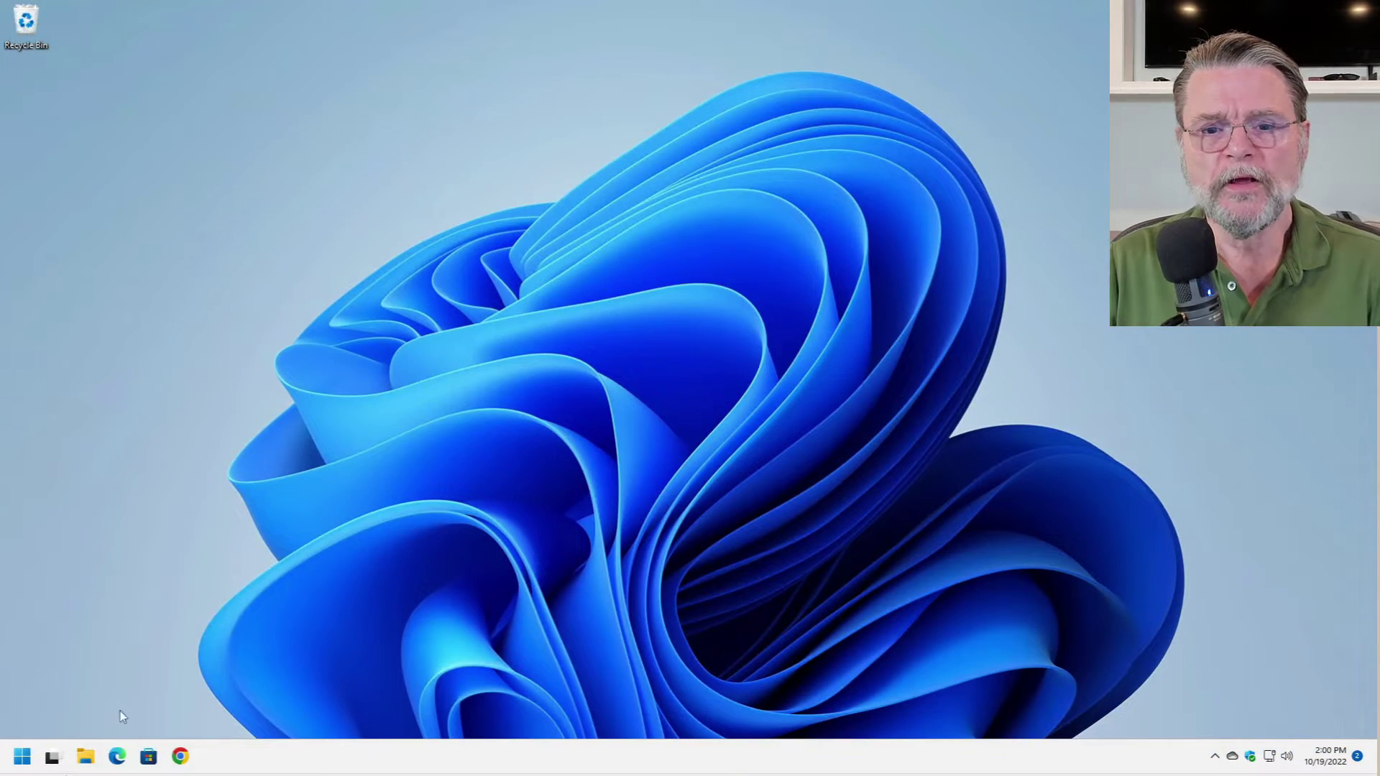
- In Edge, go to protonvpn and pick the free plan to reach the account sign-up form
{"action": "left_click", "coordinate": [118, 756]}
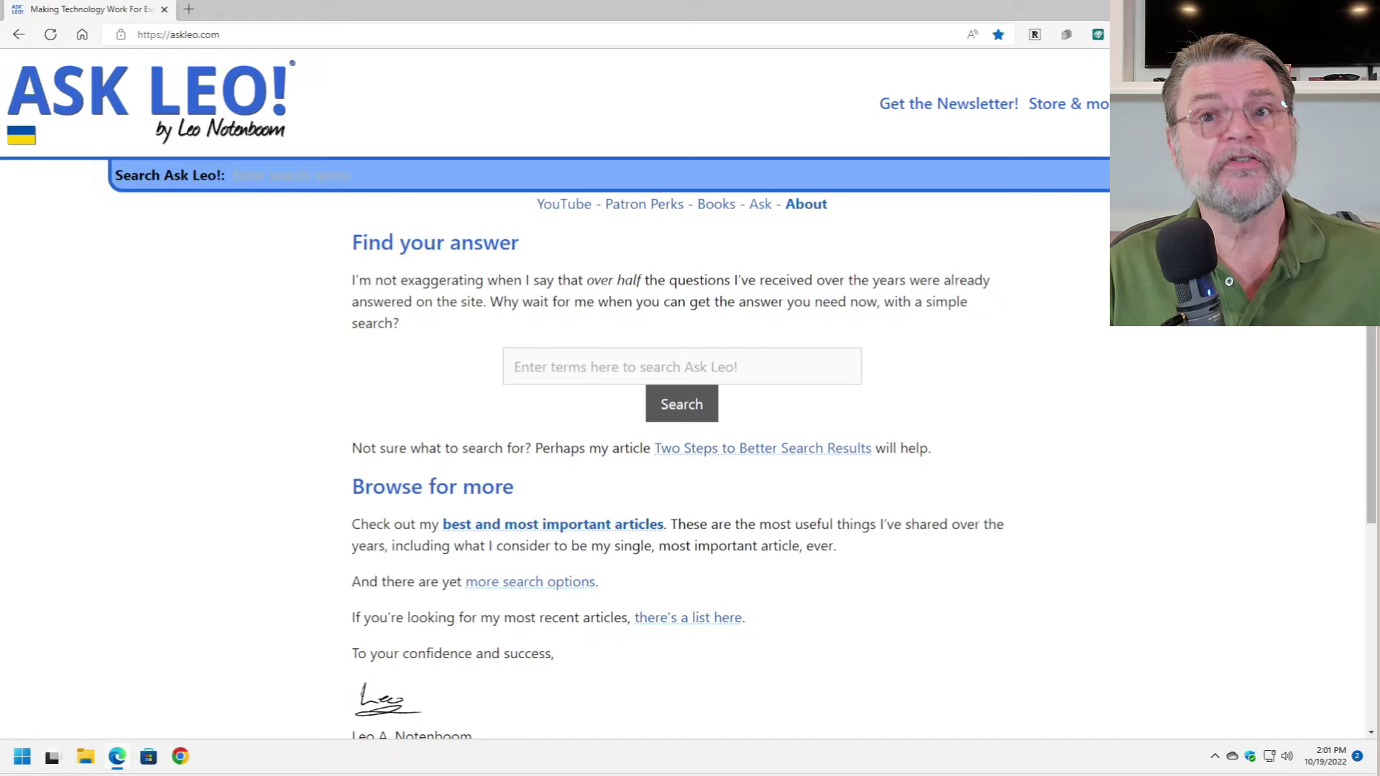
{"action": "left_click", "coordinate": [291, 39]}
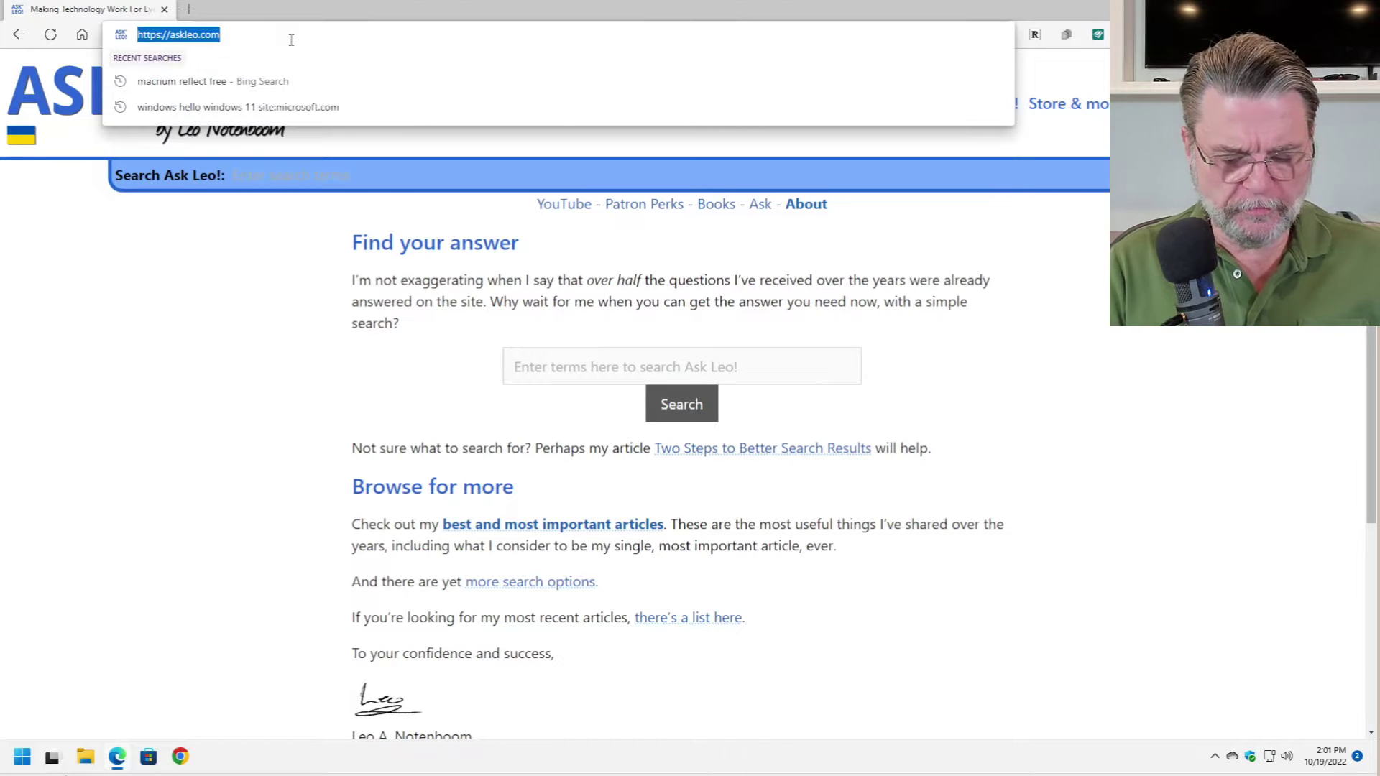
{"action": "type", "text": "protonvpn"}
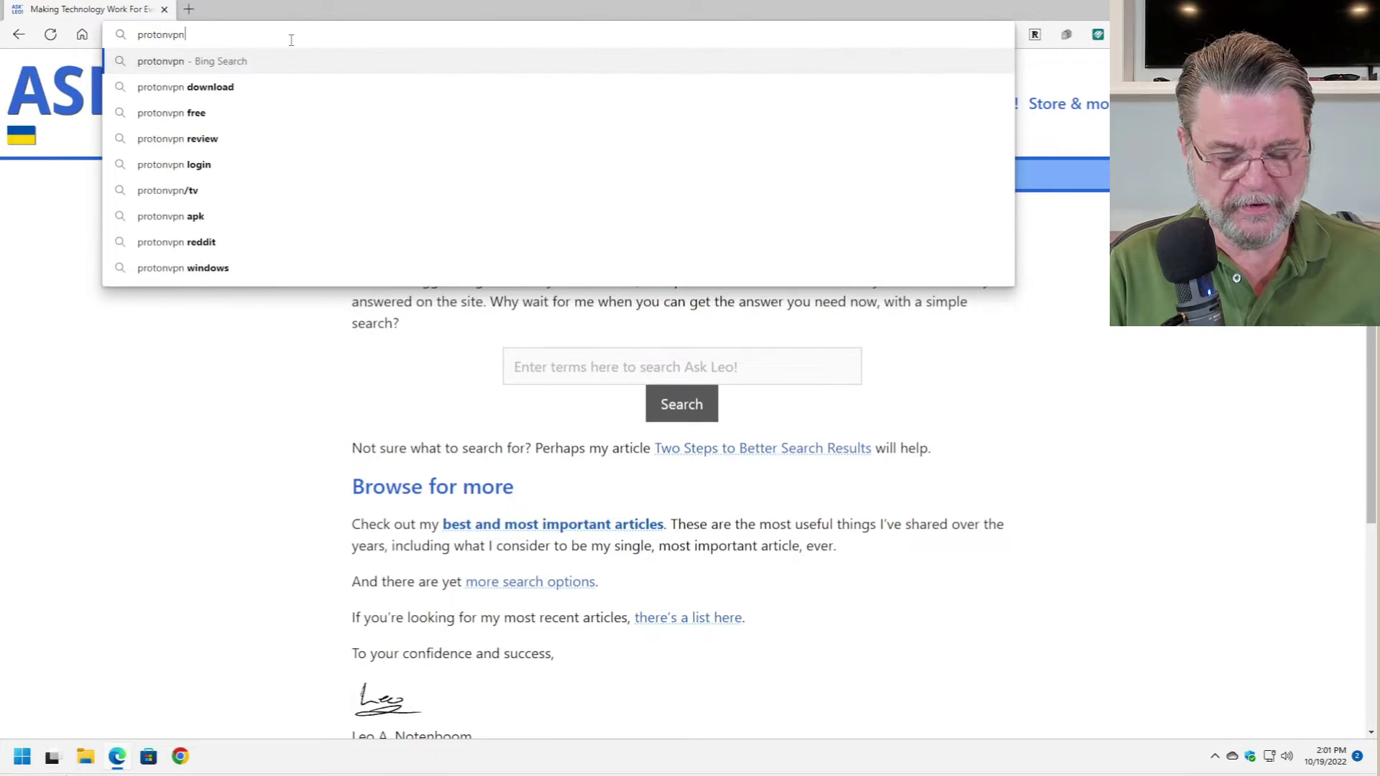
{"action": "key", "text": "Return"}
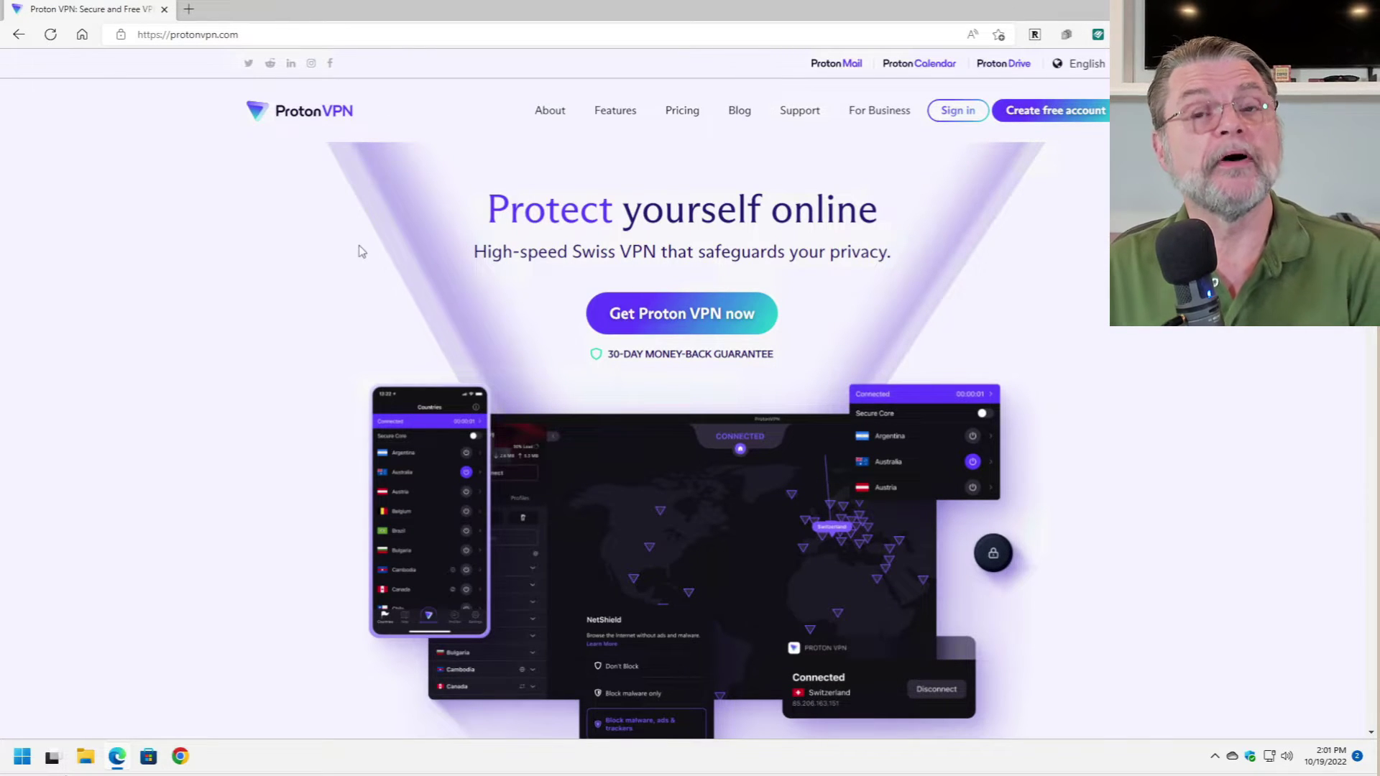
{"action": "left_click", "coordinate": [703, 317]}
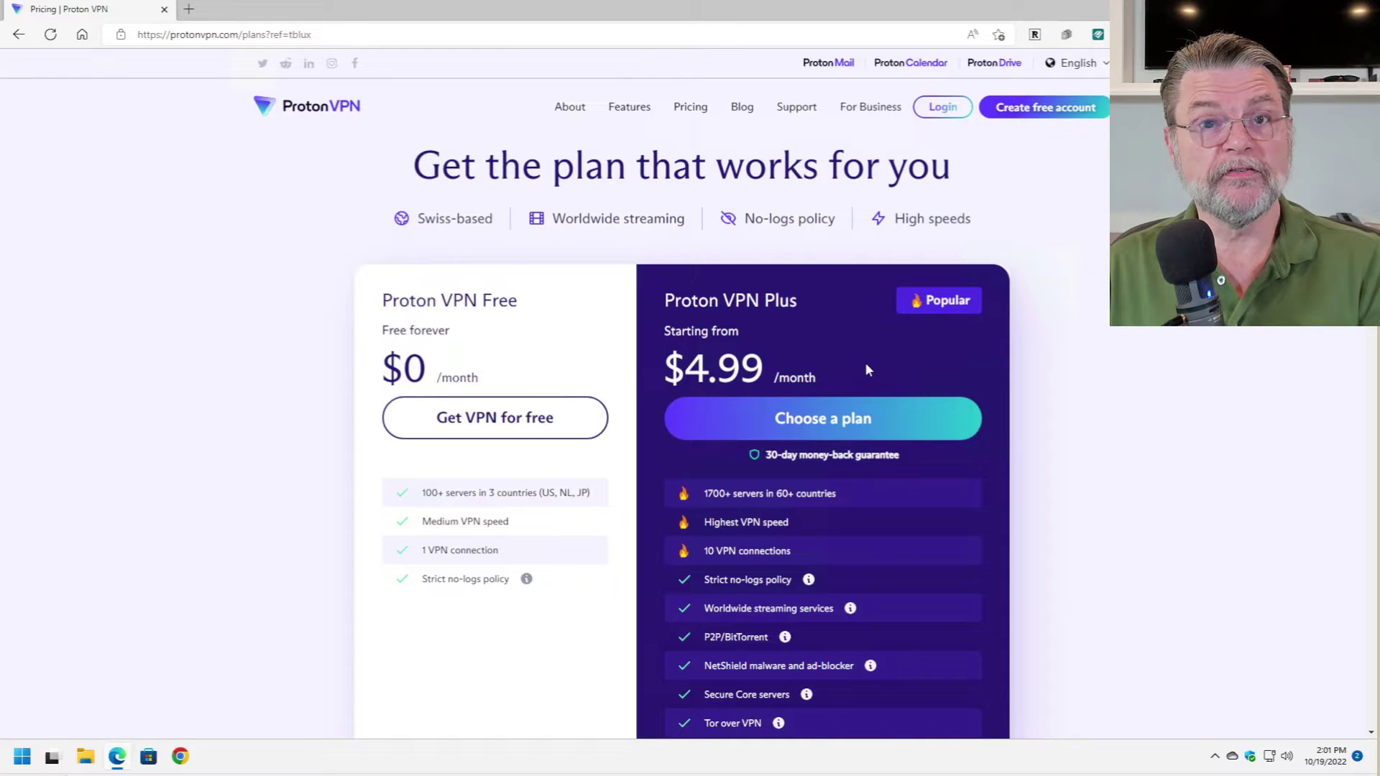
{"action": "left_click", "coordinate": [490, 417]}
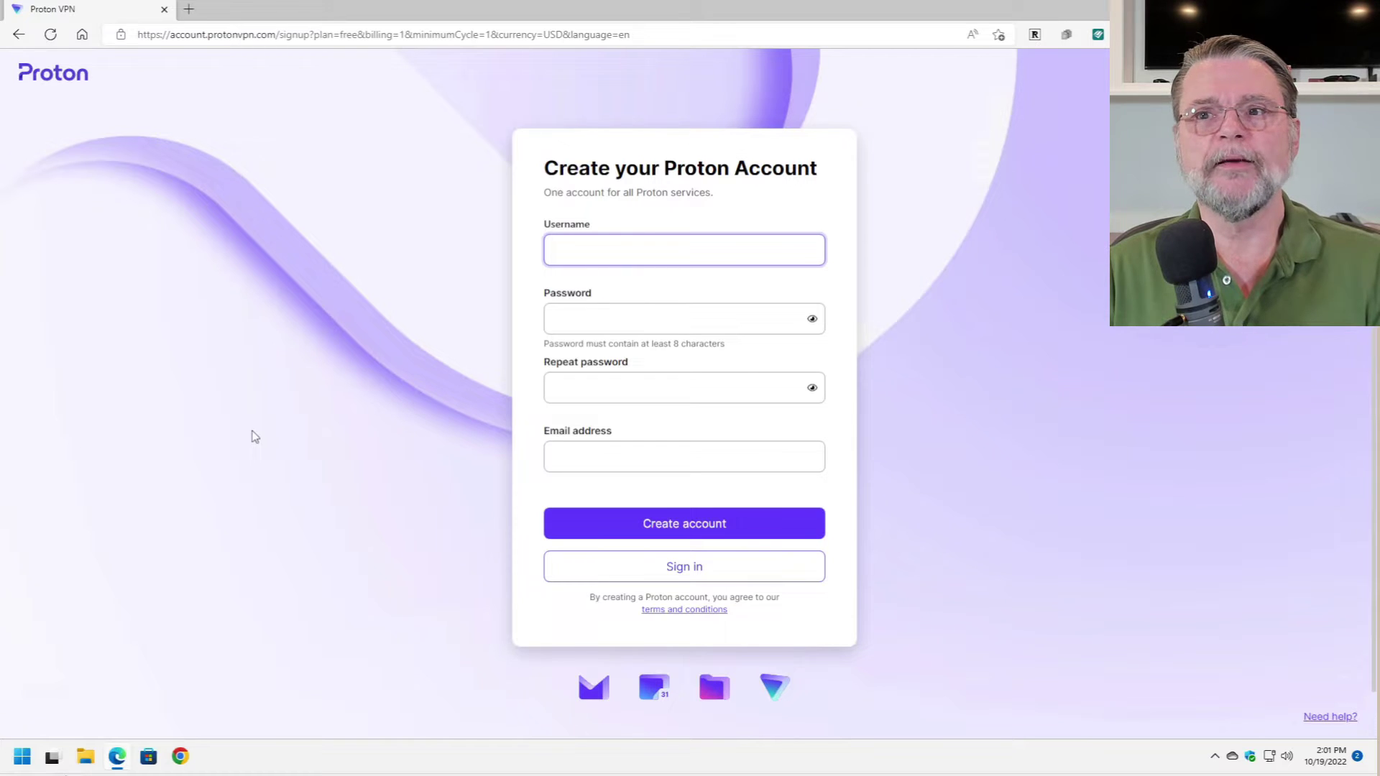
- Enter a username, the password twice and an email, then create the account and pass hCaptcha
{"action": "type", "text": "username"}
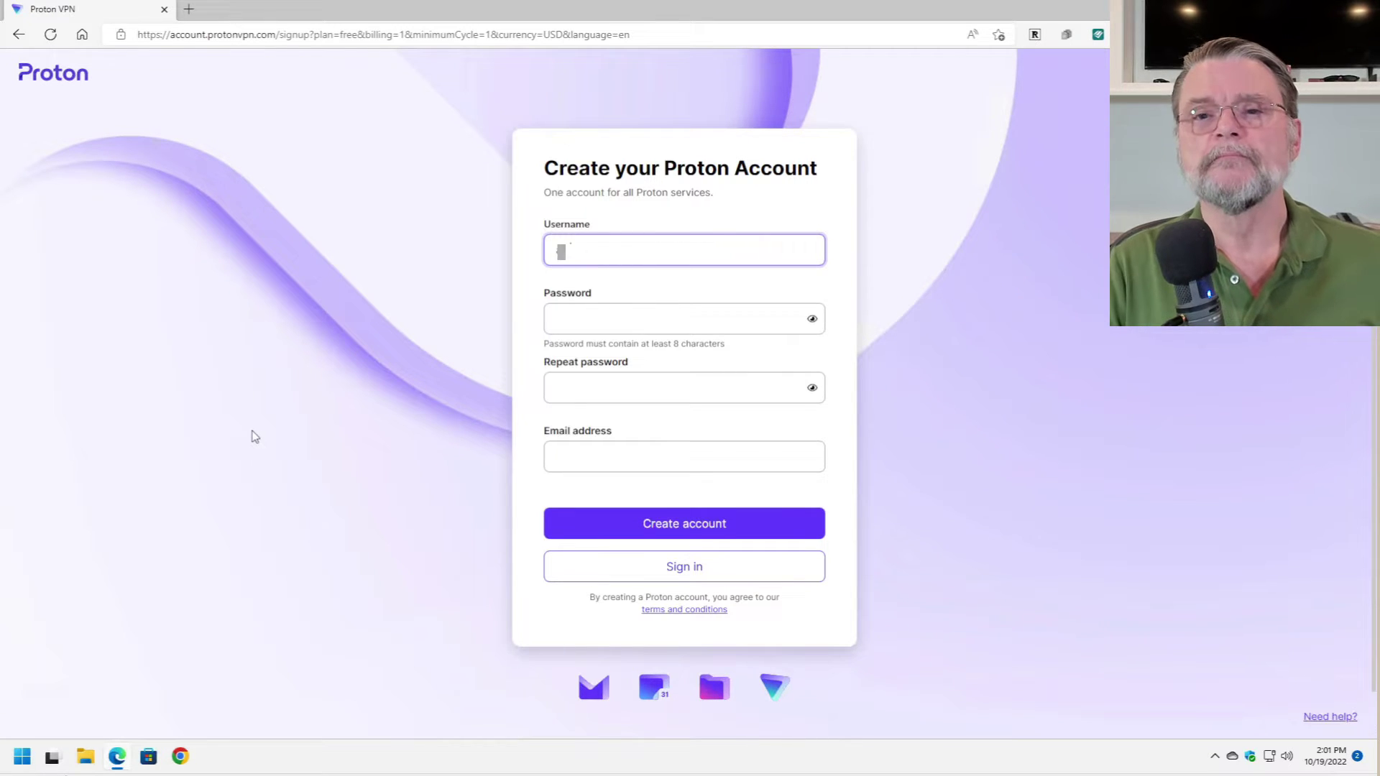
{"action": "key", "text": "Tab"}
{"action": "type", "text": "password12"}
{"action": "key", "text": "Tab"}
{"action": "type", "text": "pa"}
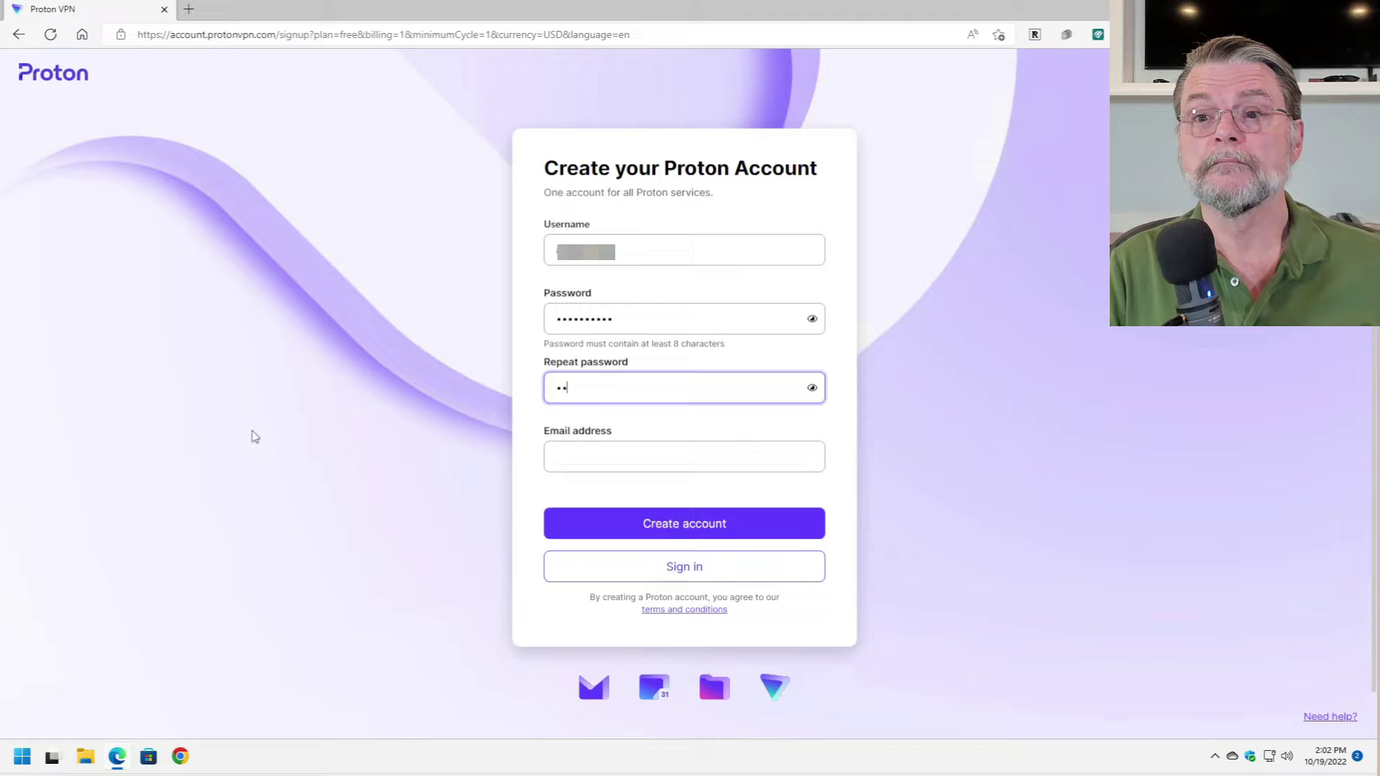
{"action": "type", "text": "ssword12"}
{"action": "key", "text": "Tab"}
{"action": "type", "text": "user@gmail"}
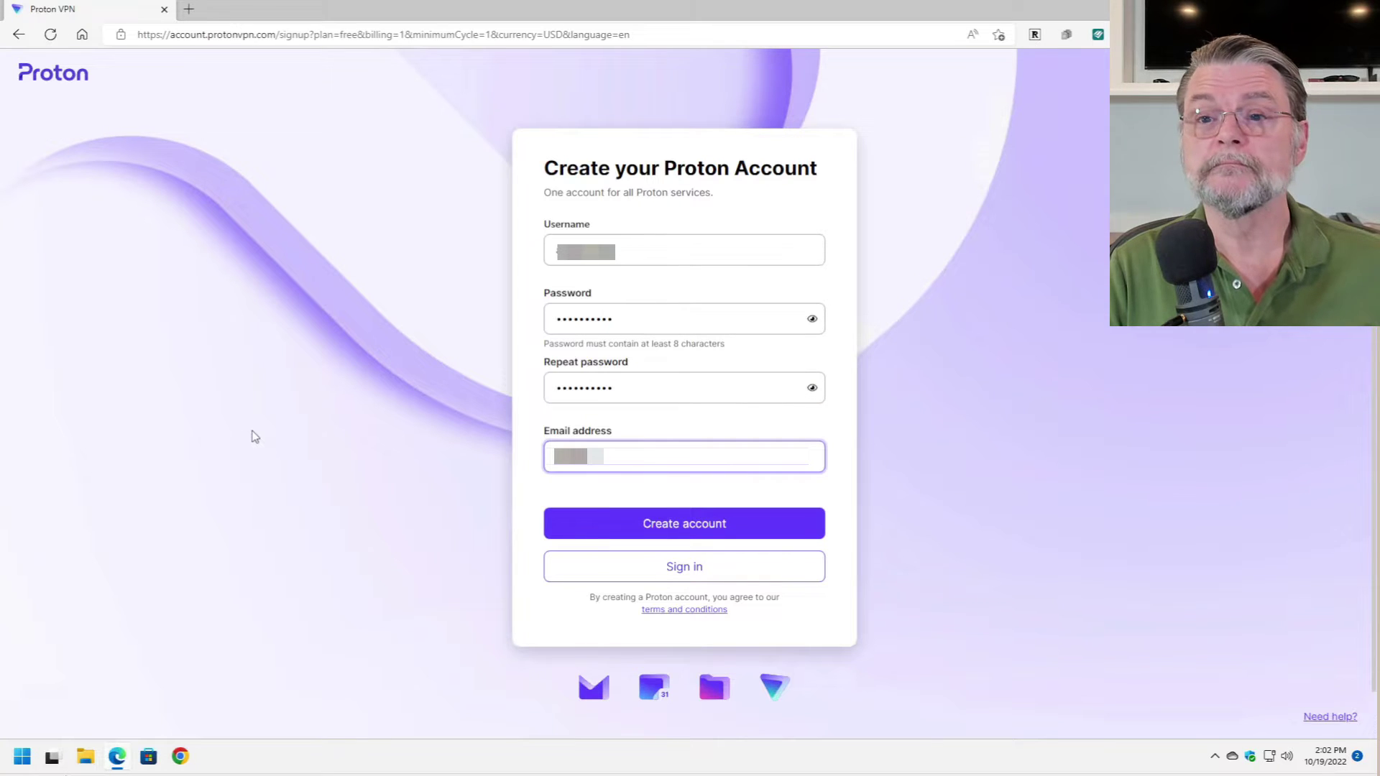
{"action": "left_click", "coordinate": [634, 523]}
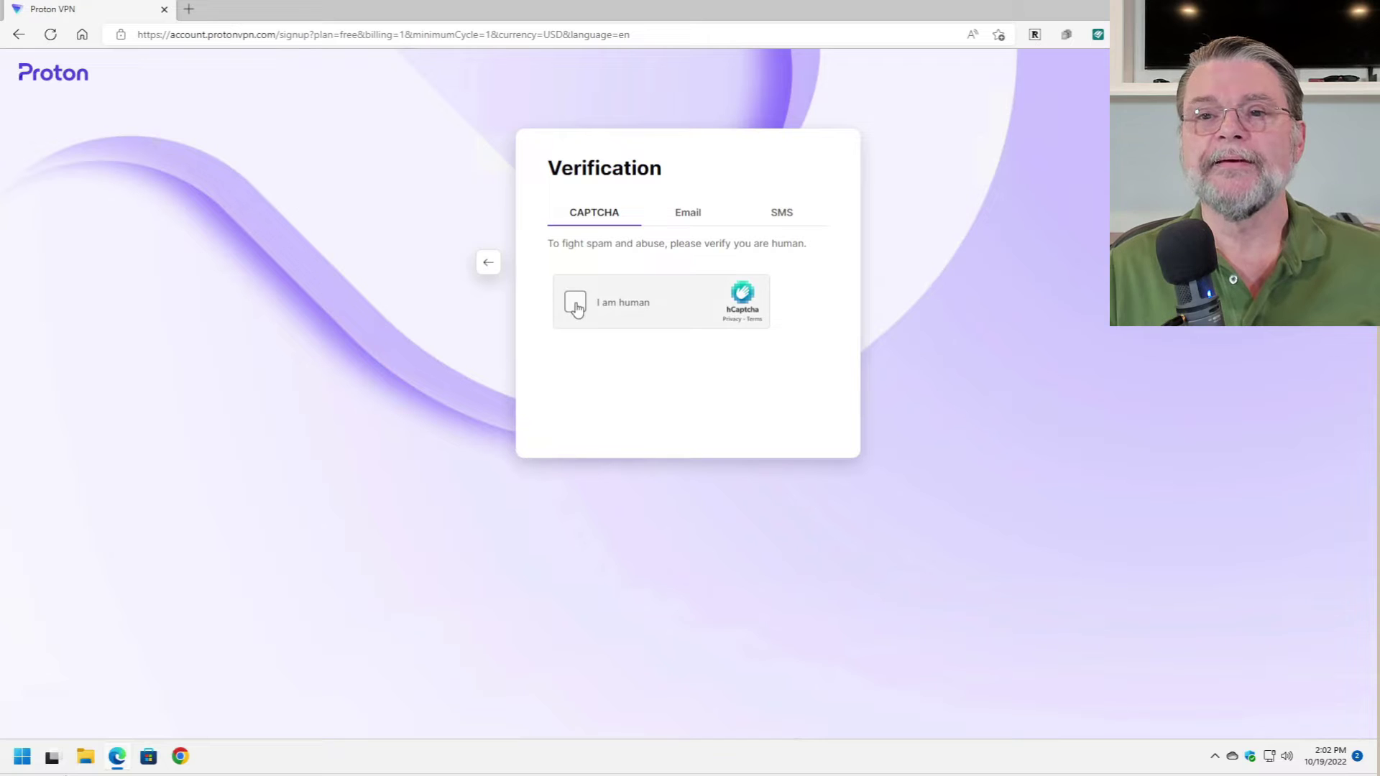
{"action": "left_click", "coordinate": [575, 305]}
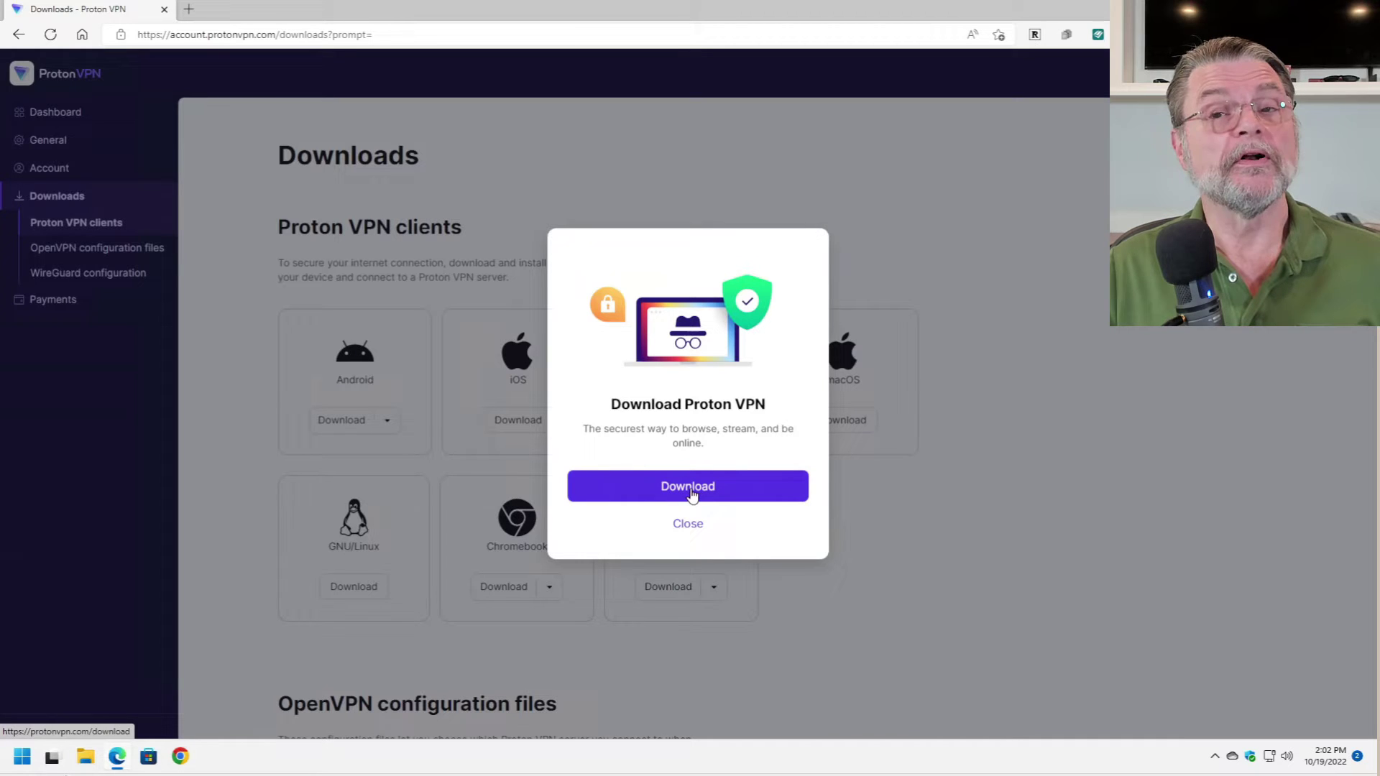
- Download the Windows version of the Proton VPN installer
{"action": "left_click", "coordinate": [691, 489]}
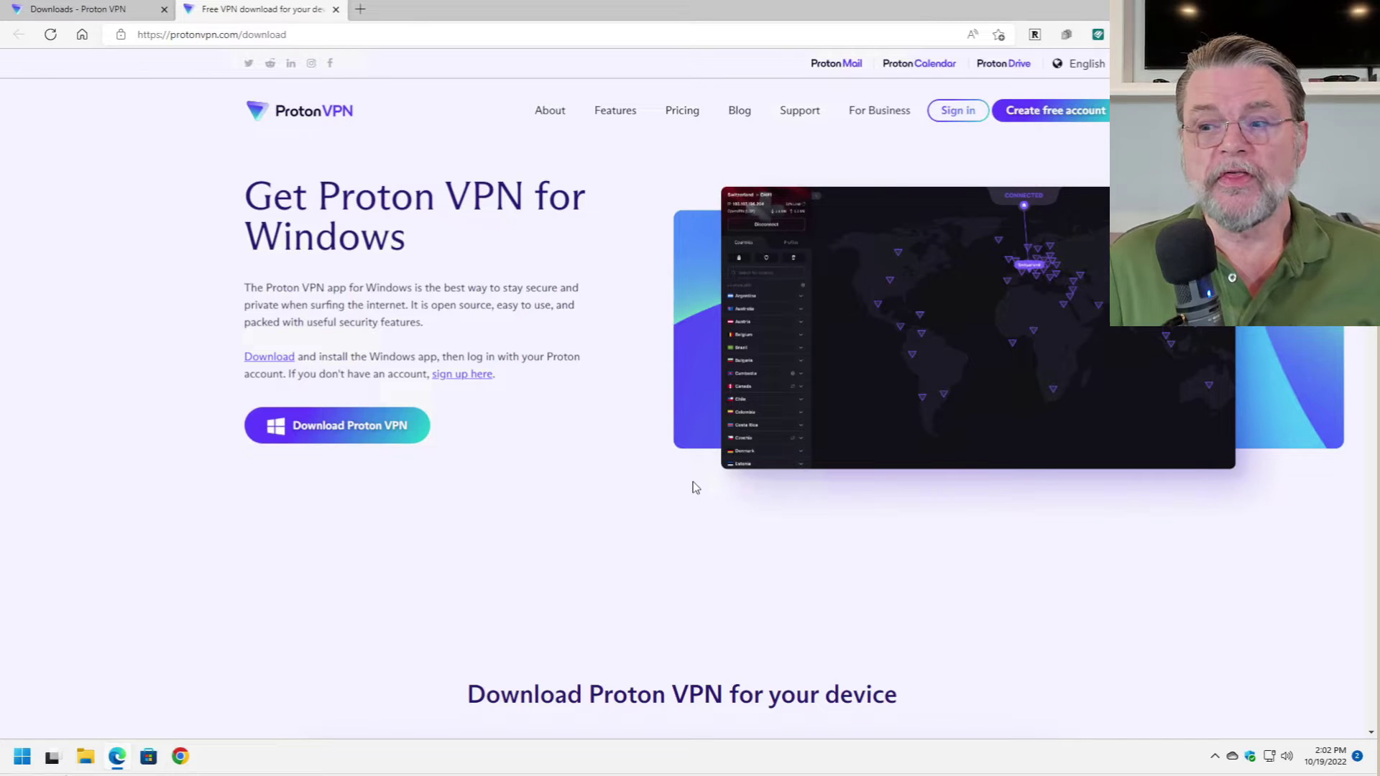
{"action": "scroll", "coordinate": [674, 474], "scroll_direction": "down", "scroll_amount": 7}
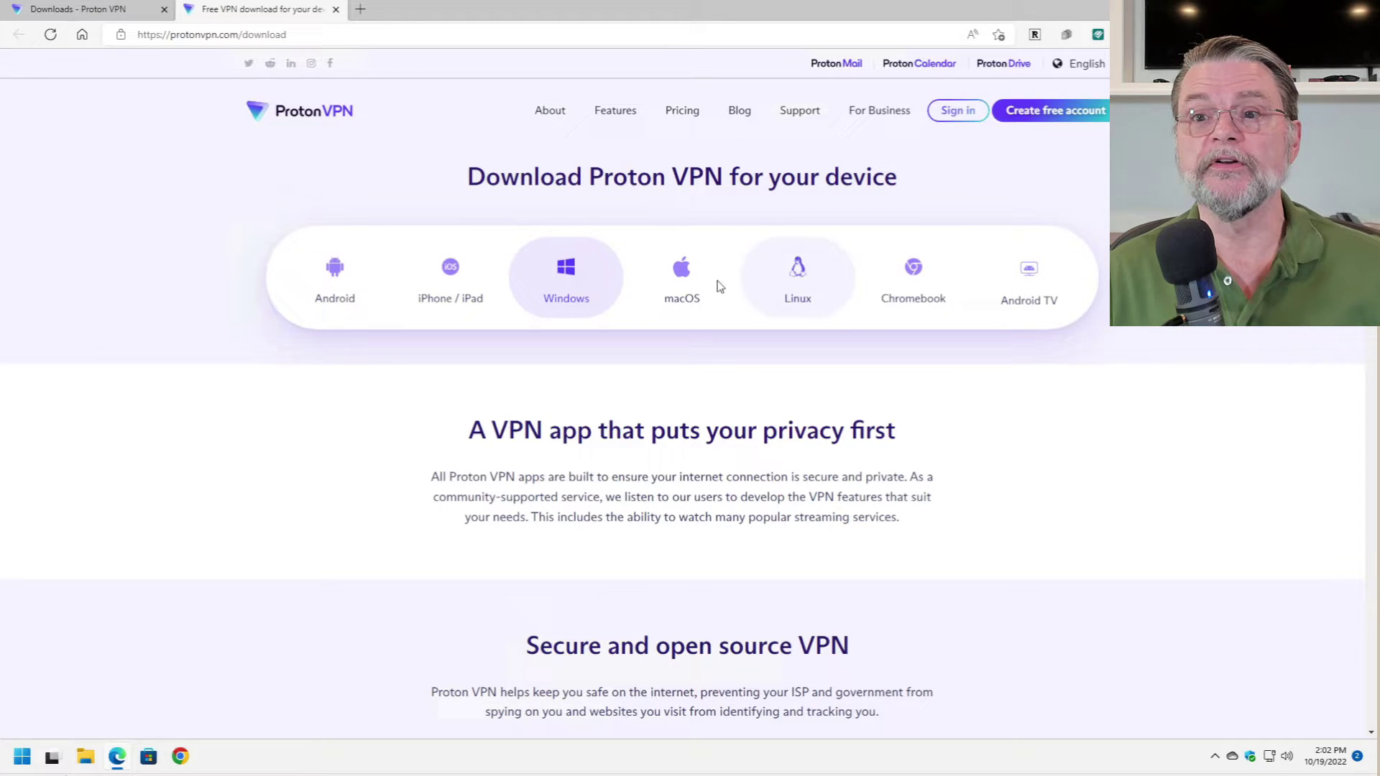
{"action": "left_click", "coordinate": [566, 277]}
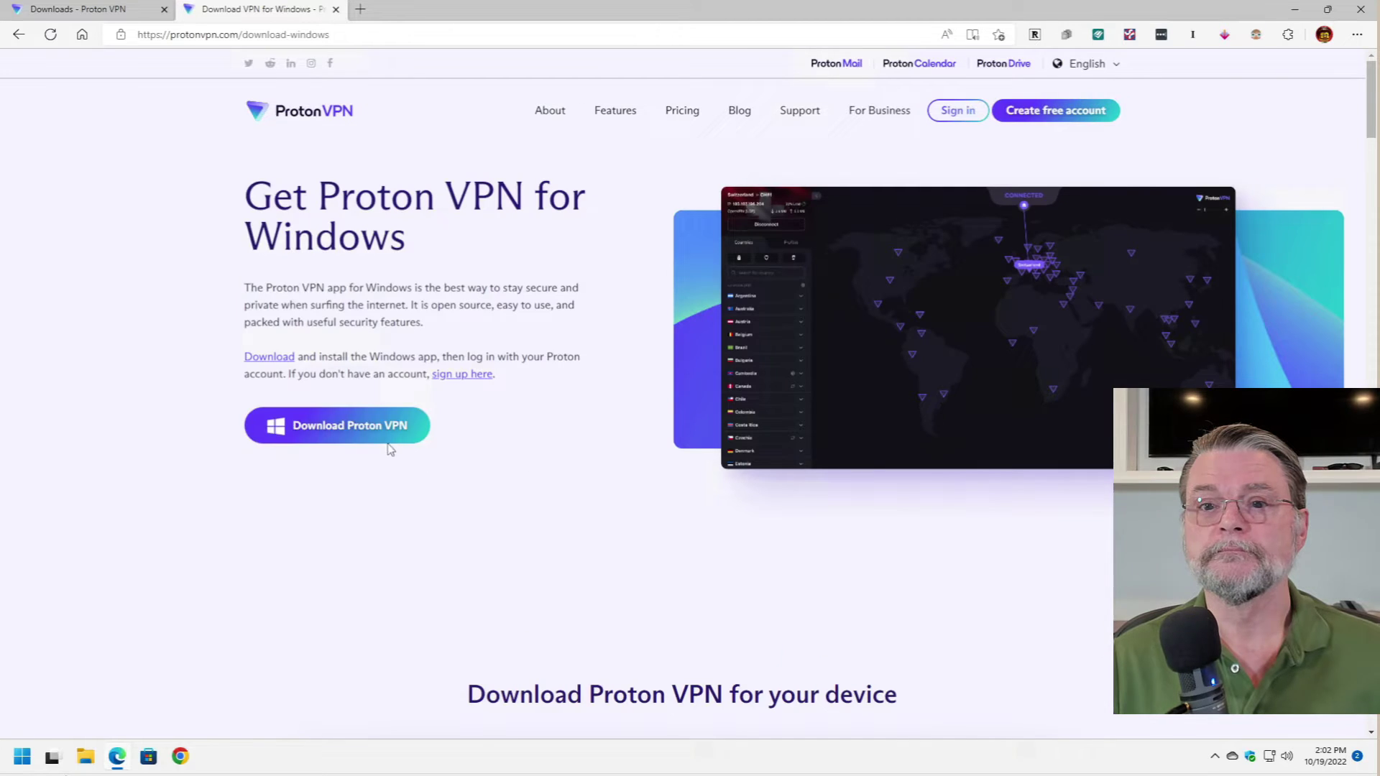
{"action": "left_click", "coordinate": [338, 425]}
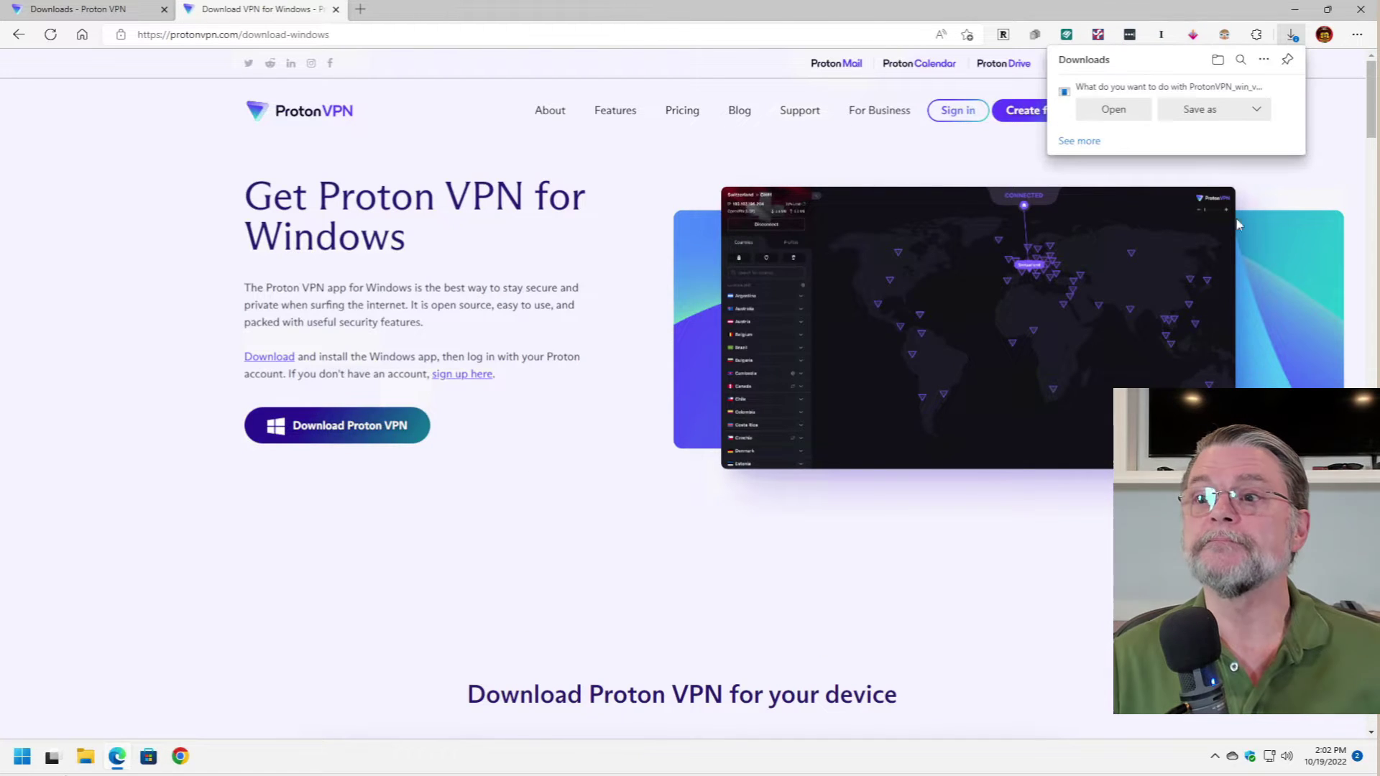
- Run ProtonVPN_win_v2.2.0.exe and install it with default settings through to Finish
{"action": "left_click", "coordinate": [1114, 110]}
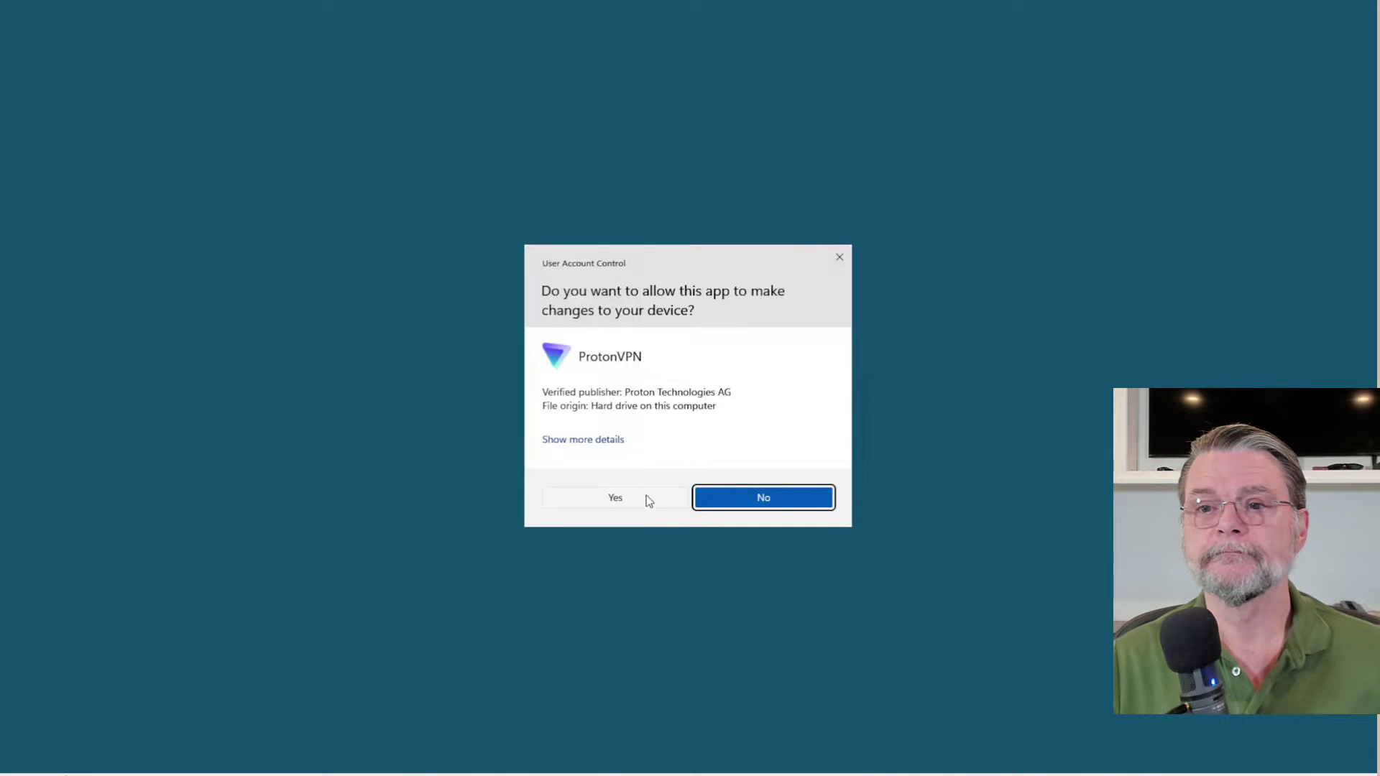
{"action": "left_click", "coordinate": [647, 498]}
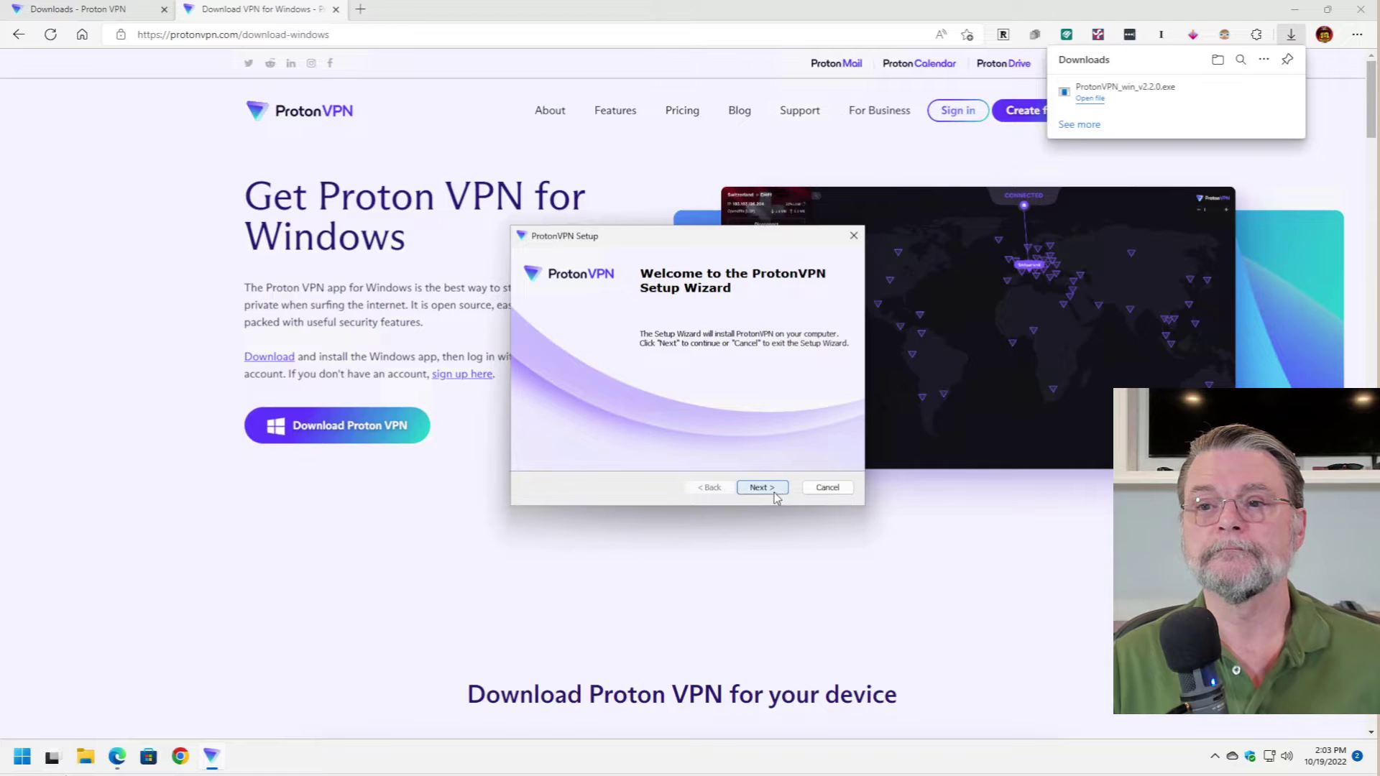
{"action": "left_click", "coordinate": [769, 488]}
{"action": "left_click", "coordinate": [769, 488]}
{"action": "left_click", "coordinate": [769, 489]}
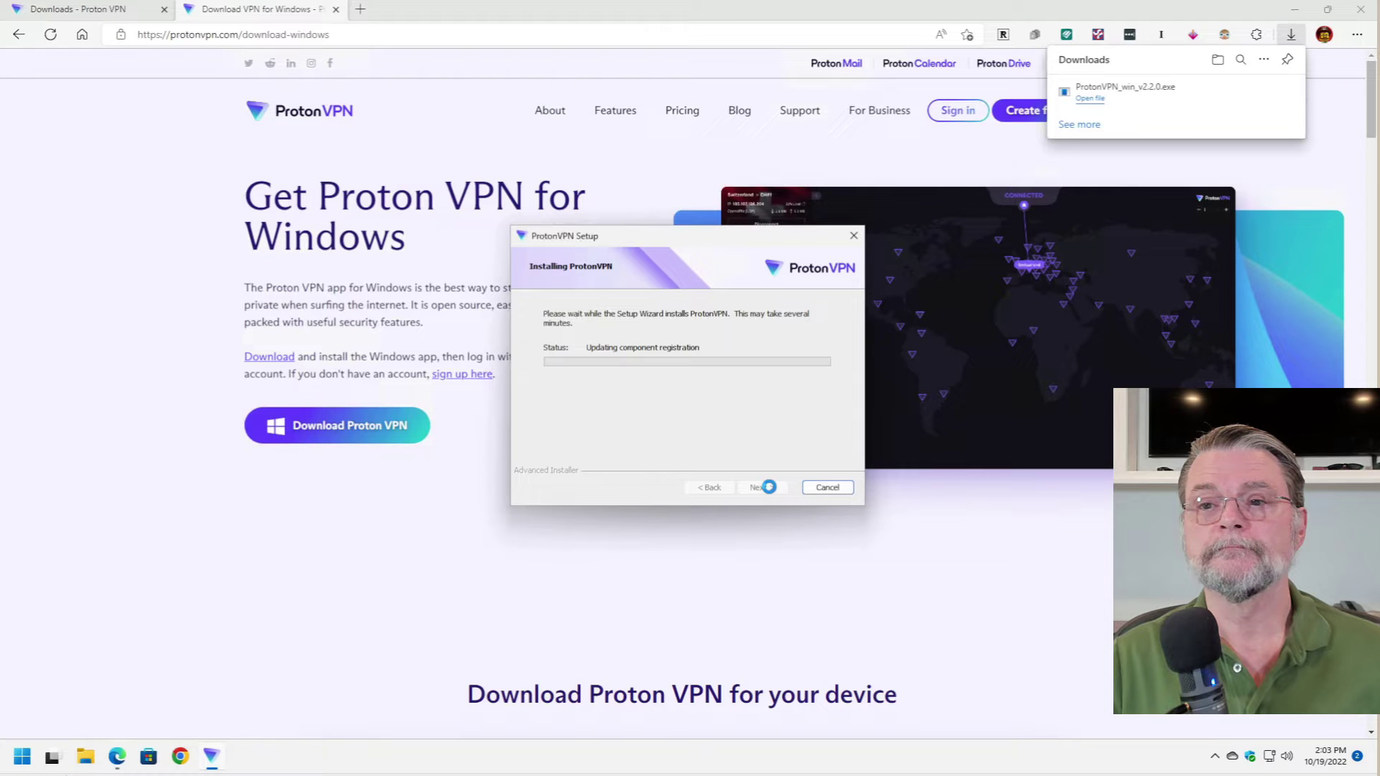
{"action": "left_click", "coordinate": [770, 489]}
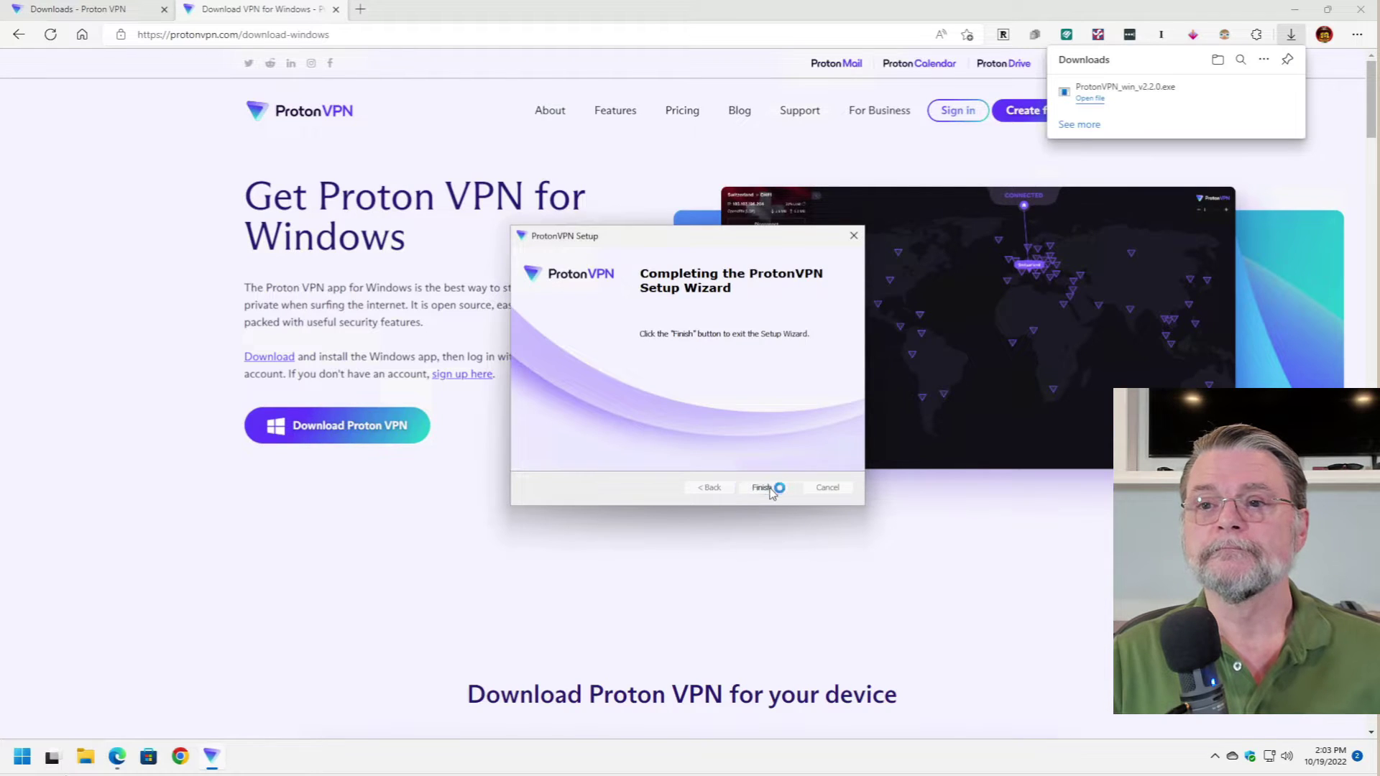
- Close Edge and log in to Proton VPN with the account username and password
{"action": "left_click", "coordinate": [1360, 10]}
{"action": "left_click", "coordinate": [1360, 10]}
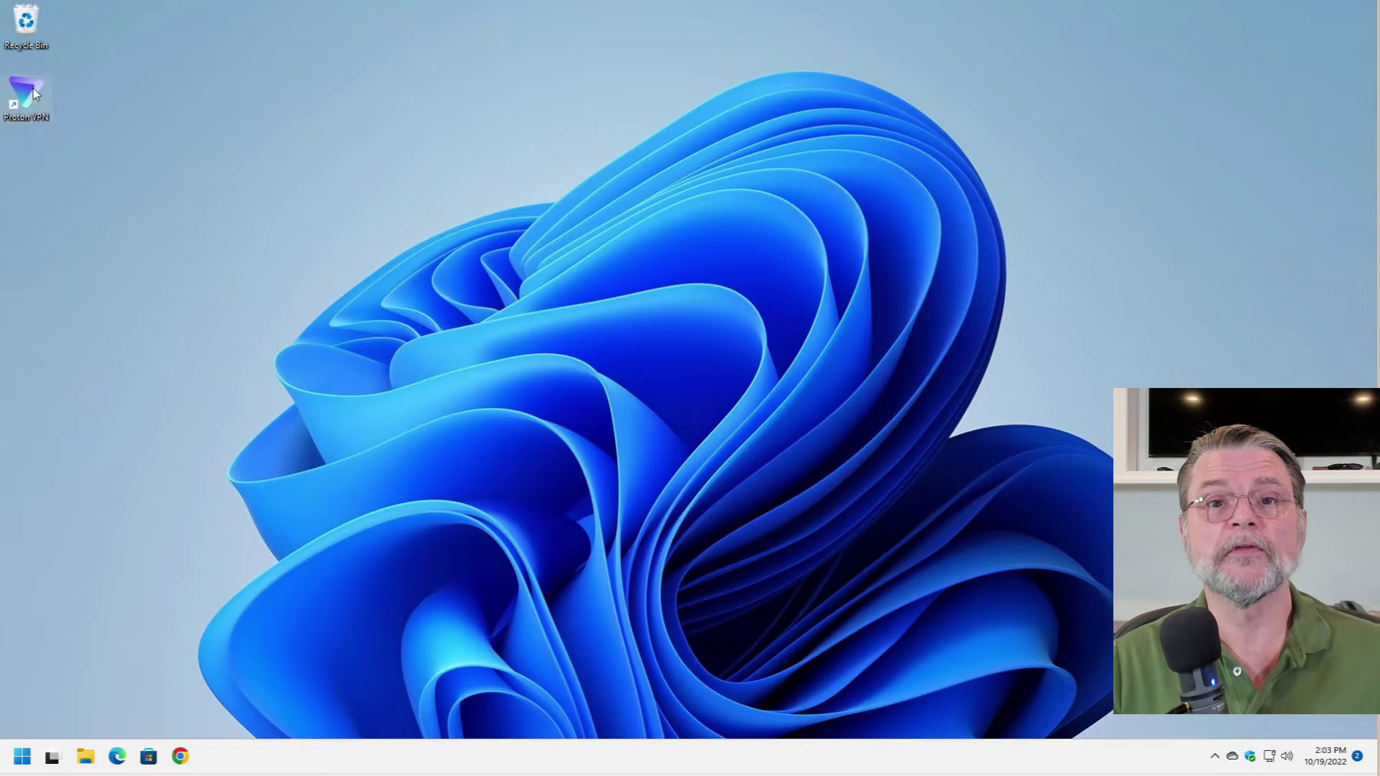
{"action": "left_click", "coordinate": [728, 331]}
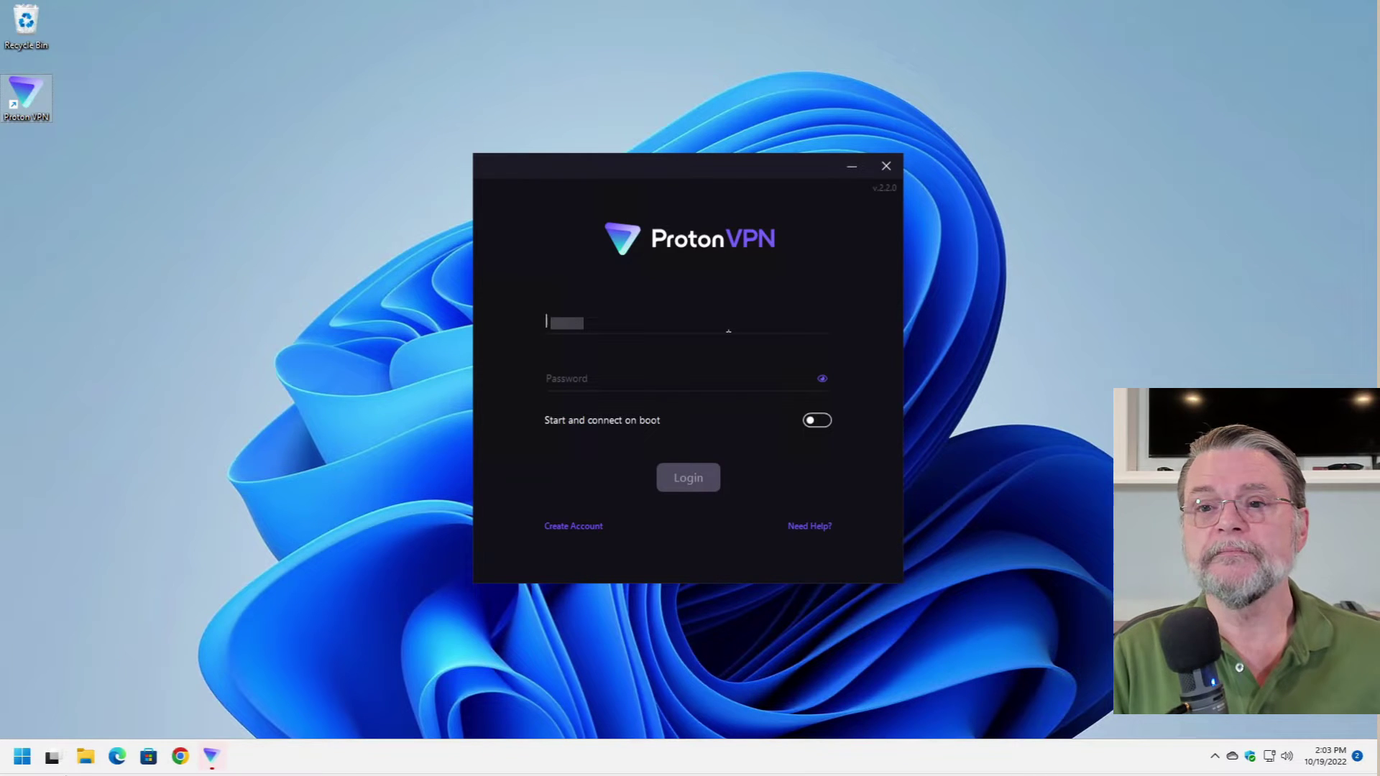
{"action": "type", "text": "xxxxxxx"}
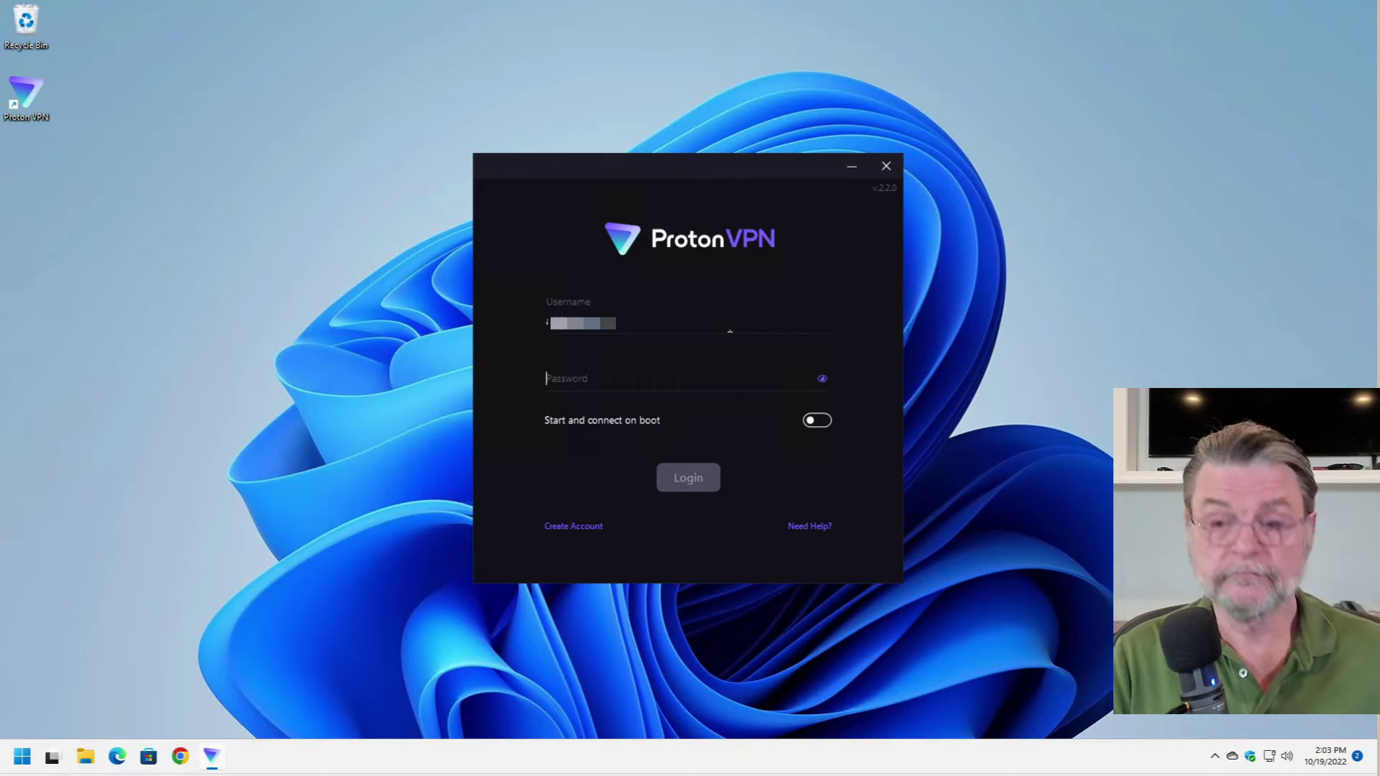
{"action": "type", "text": "xxxxxxxxxx"}
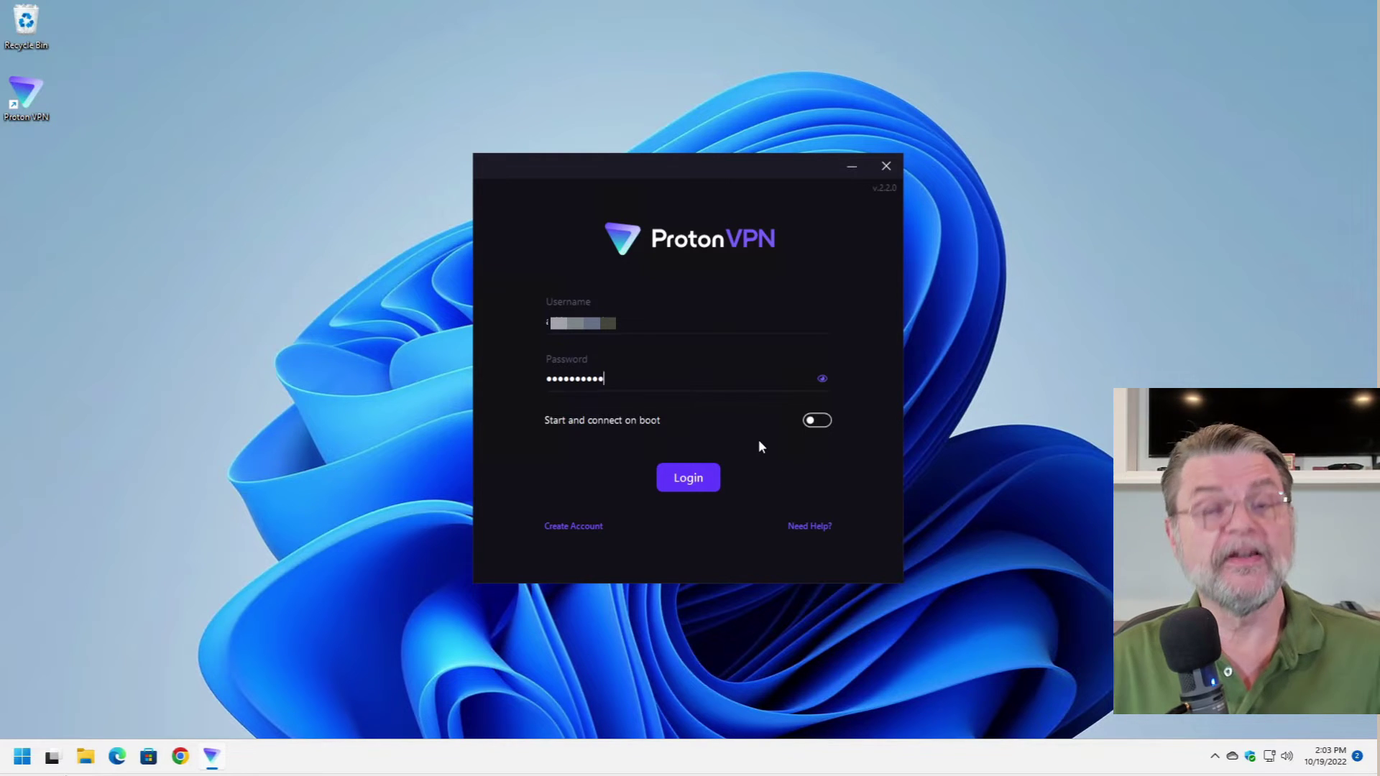
{"action": "left_click", "coordinate": [700, 484]}
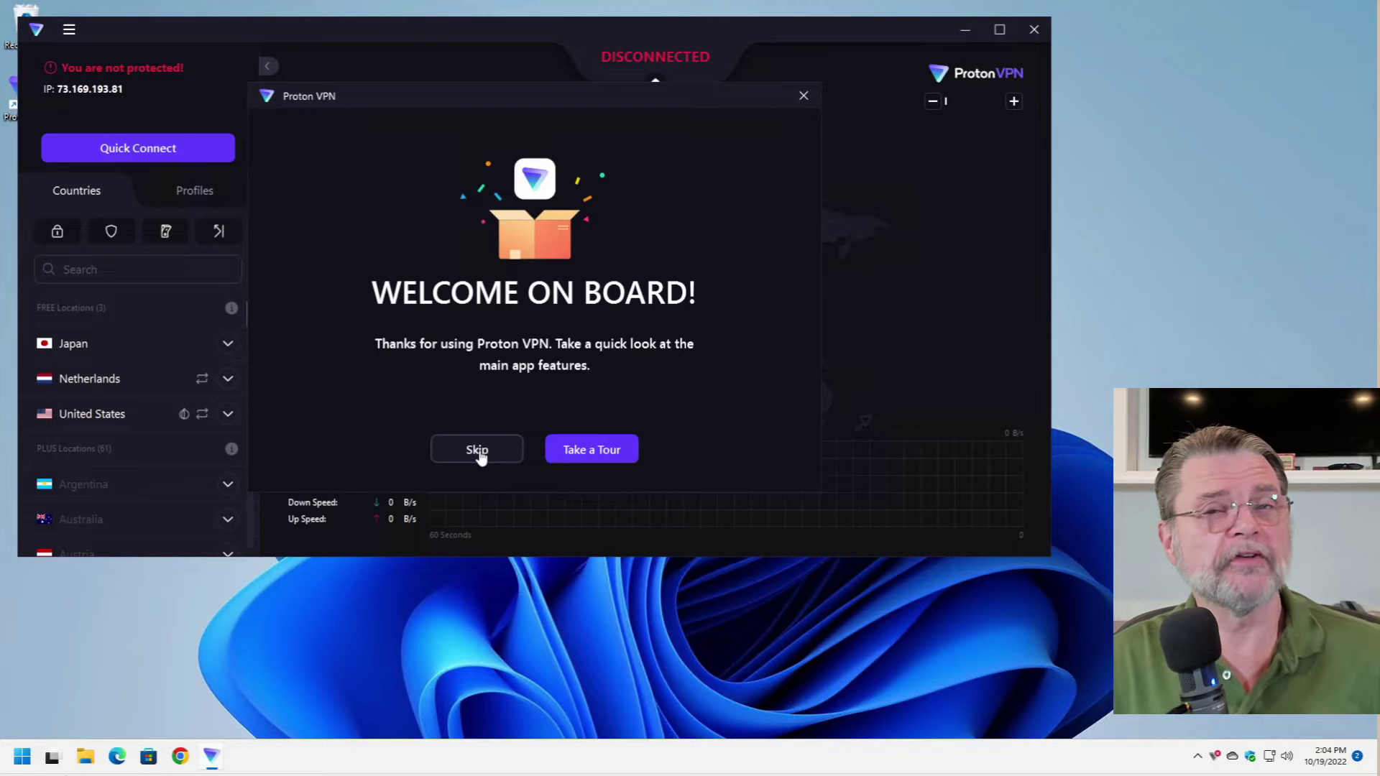
- Skip the welcome tour and expand the free Netherlands servers in the country list
{"action": "left_click", "coordinate": [478, 452]}
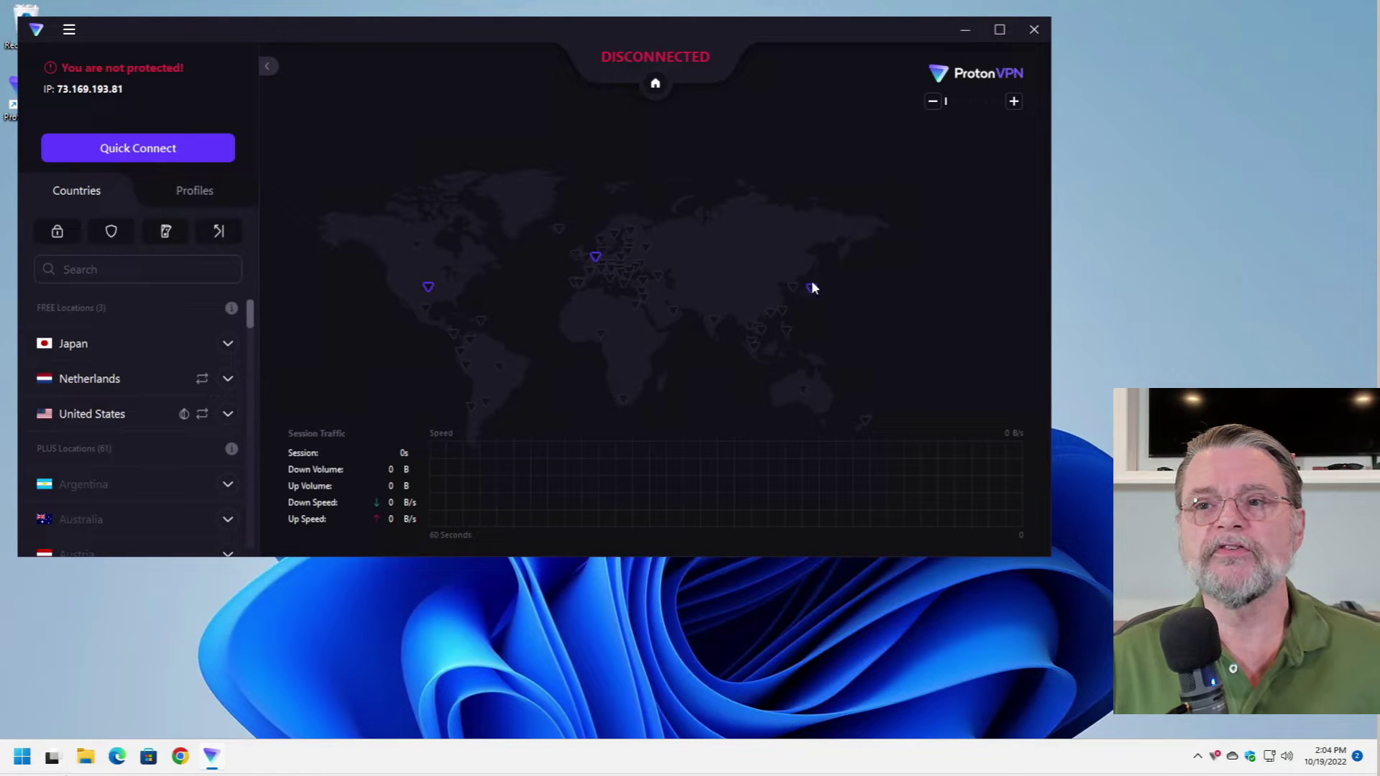
{"action": "left_click", "coordinate": [601, 260]}
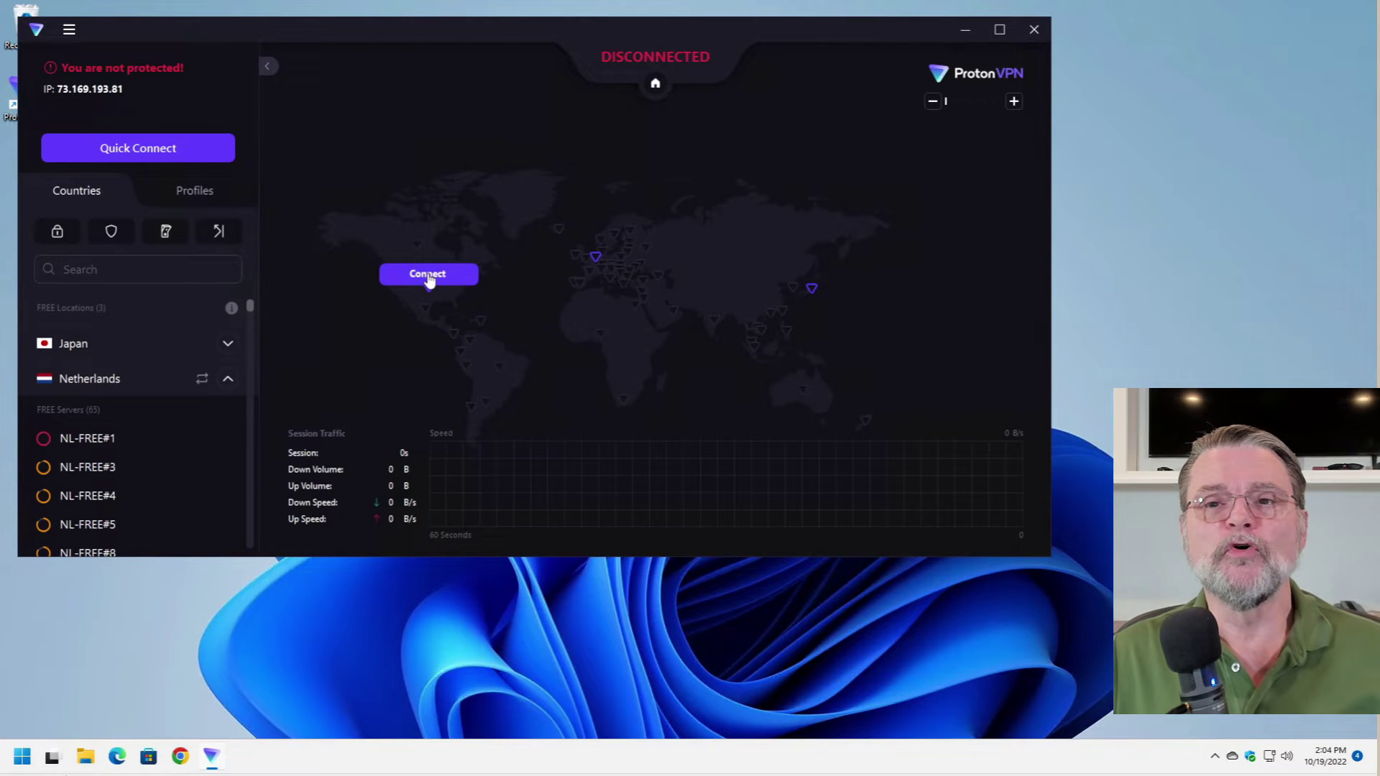
{"action": "left_click", "coordinate": [428, 275]}
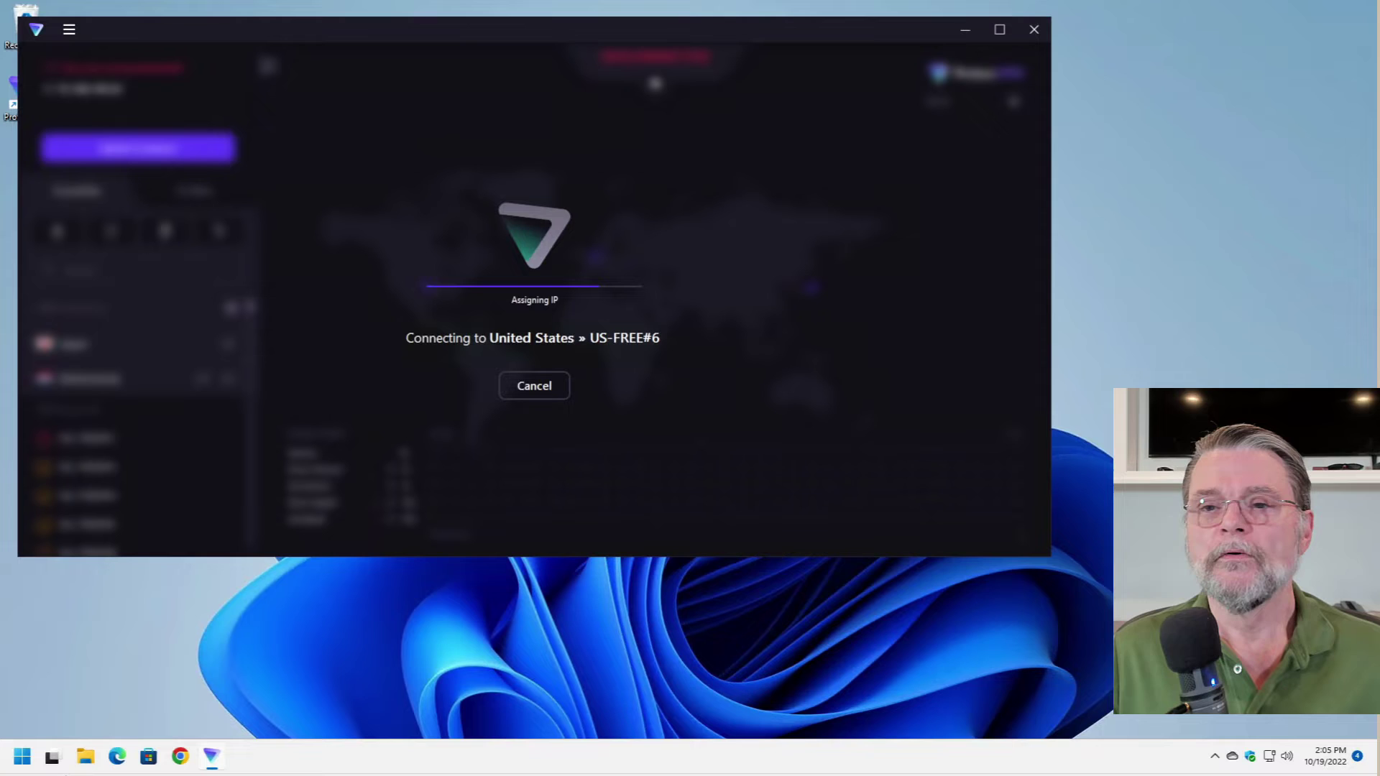
{"action": "left_click", "coordinate": [531, 388]}
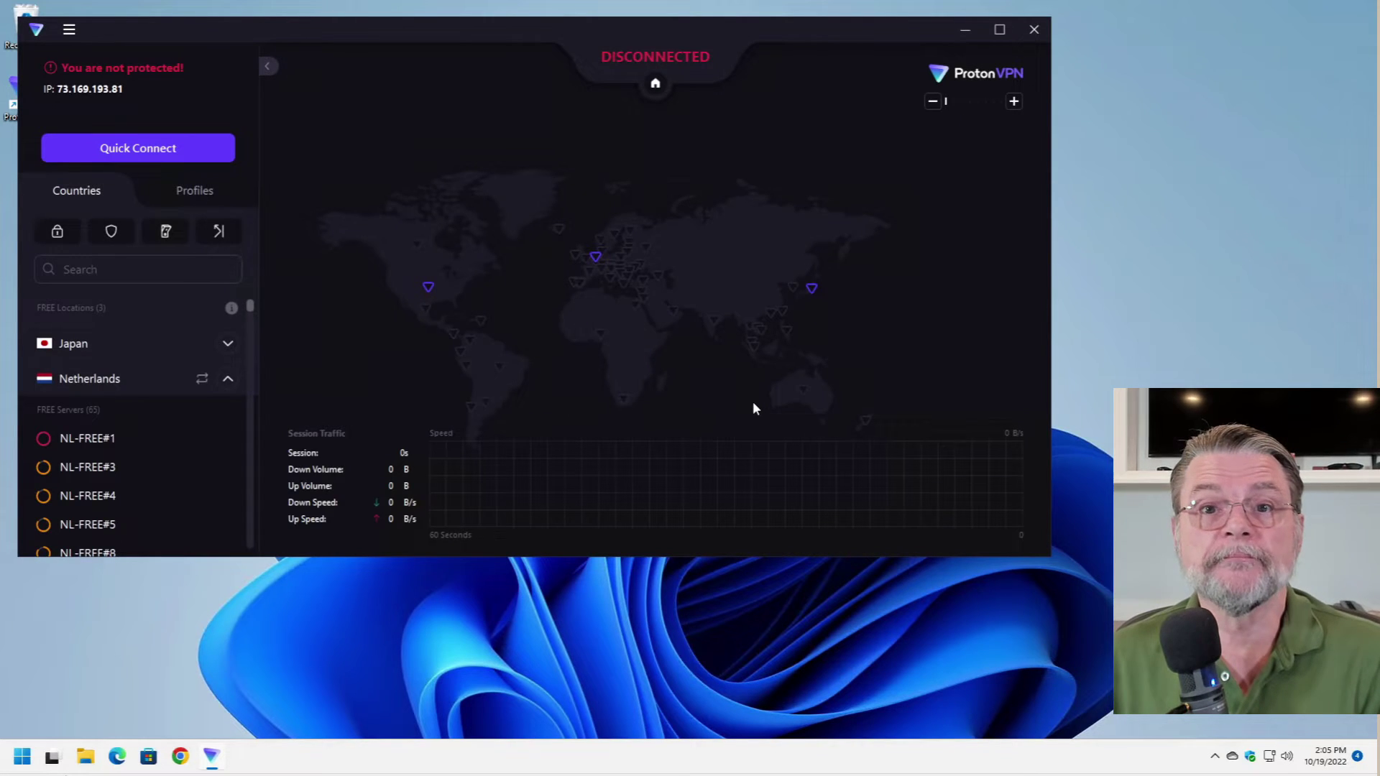
{"action": "mouse_move", "coordinate": [463, 338]}
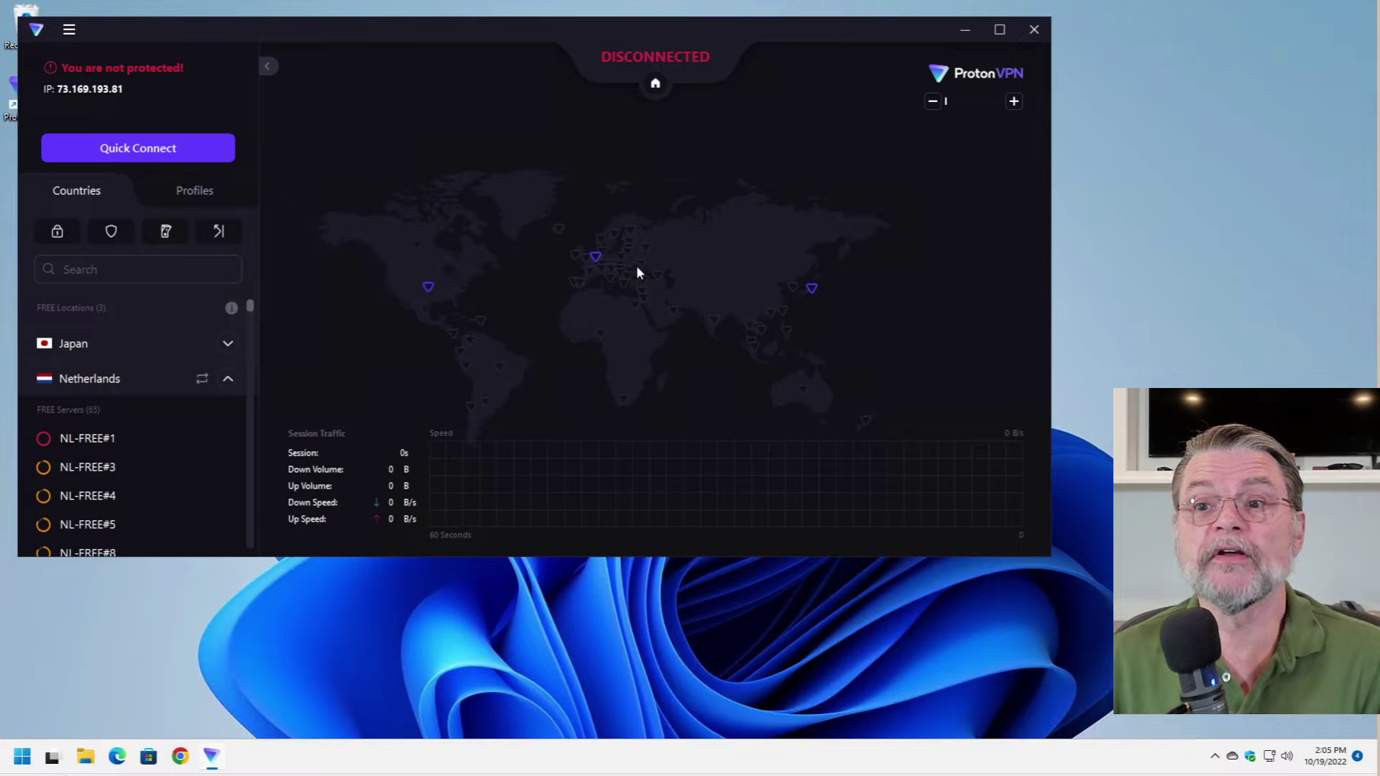
- Quick Connect to Netherlands server NL-FREE#35, then launch Chrome
{"action": "left_click", "coordinate": [140, 151]}
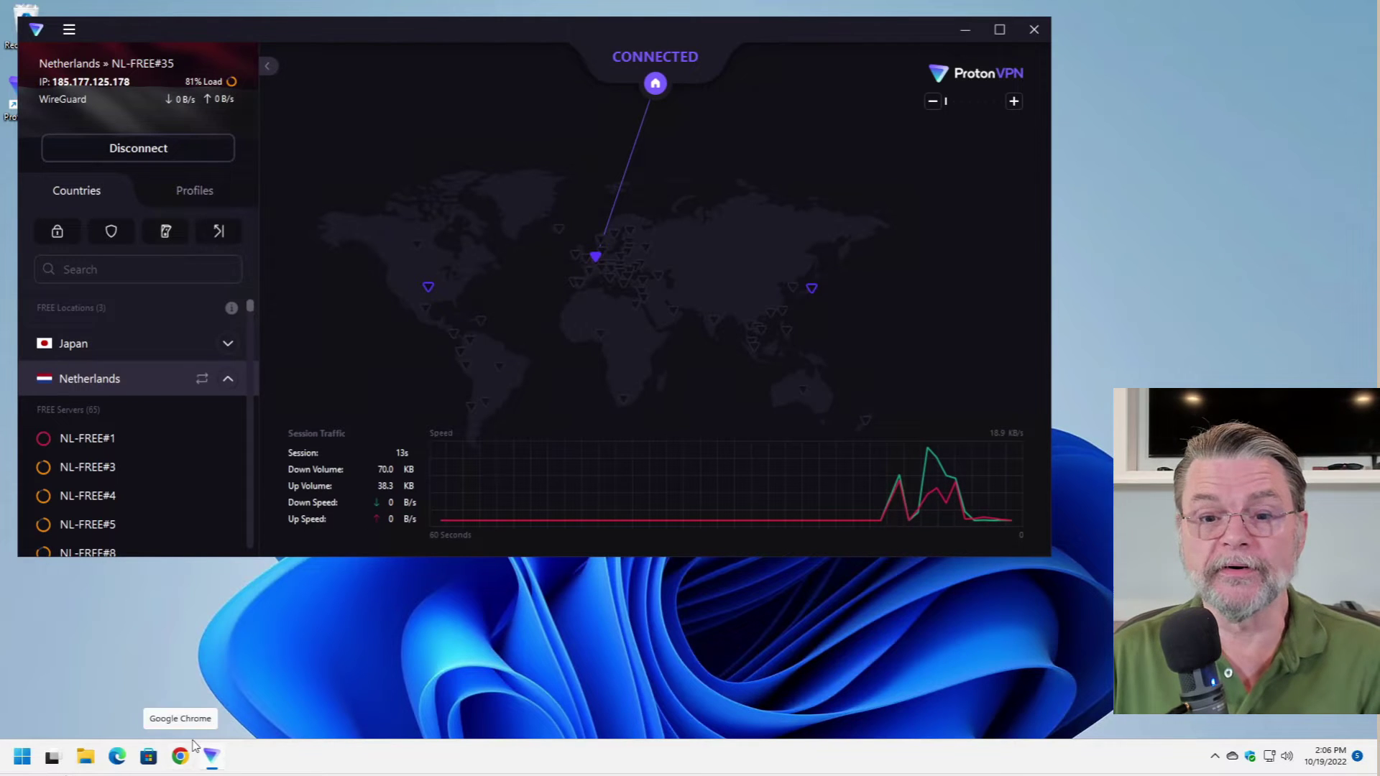
{"action": "left_click", "coordinate": [180, 756]}
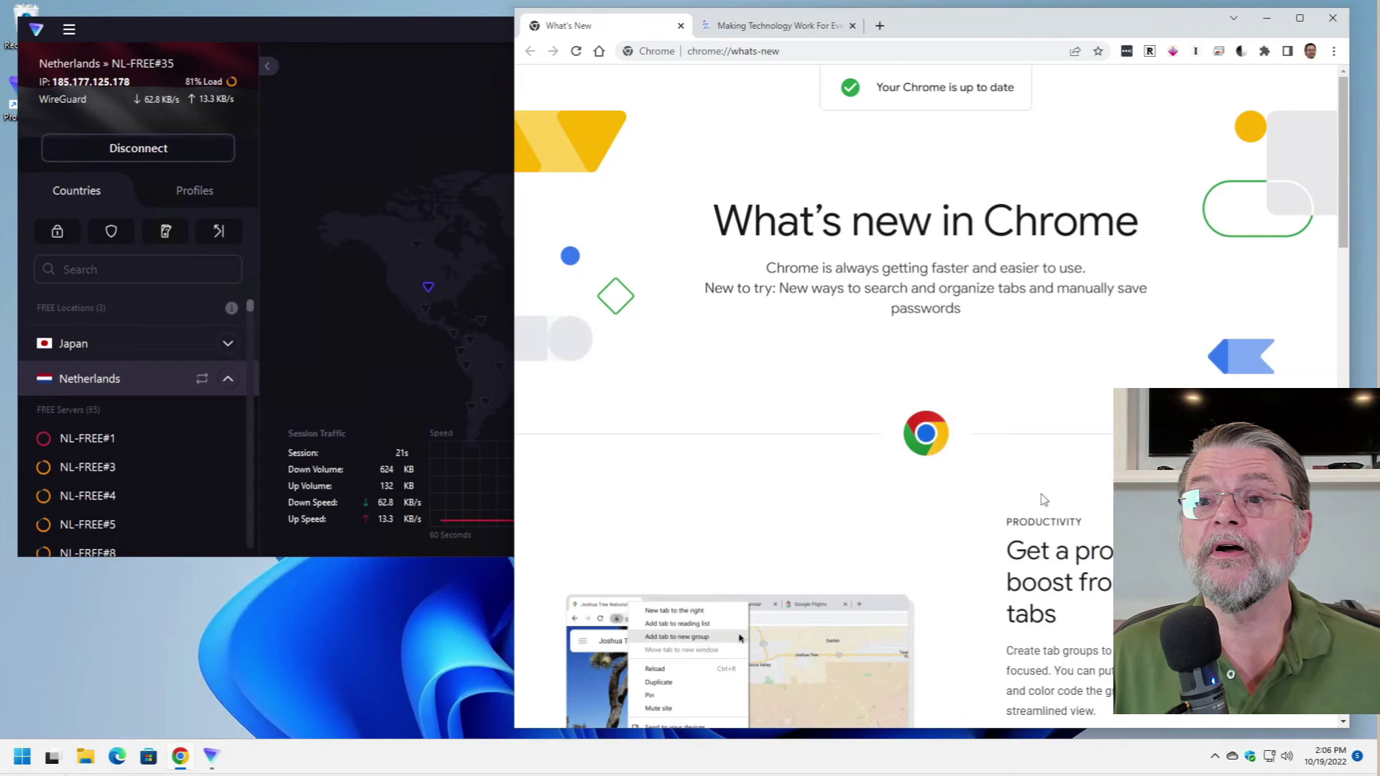
{"action": "left_click", "coordinate": [679, 27]}
{"action": "left_click", "coordinate": [748, 51]}
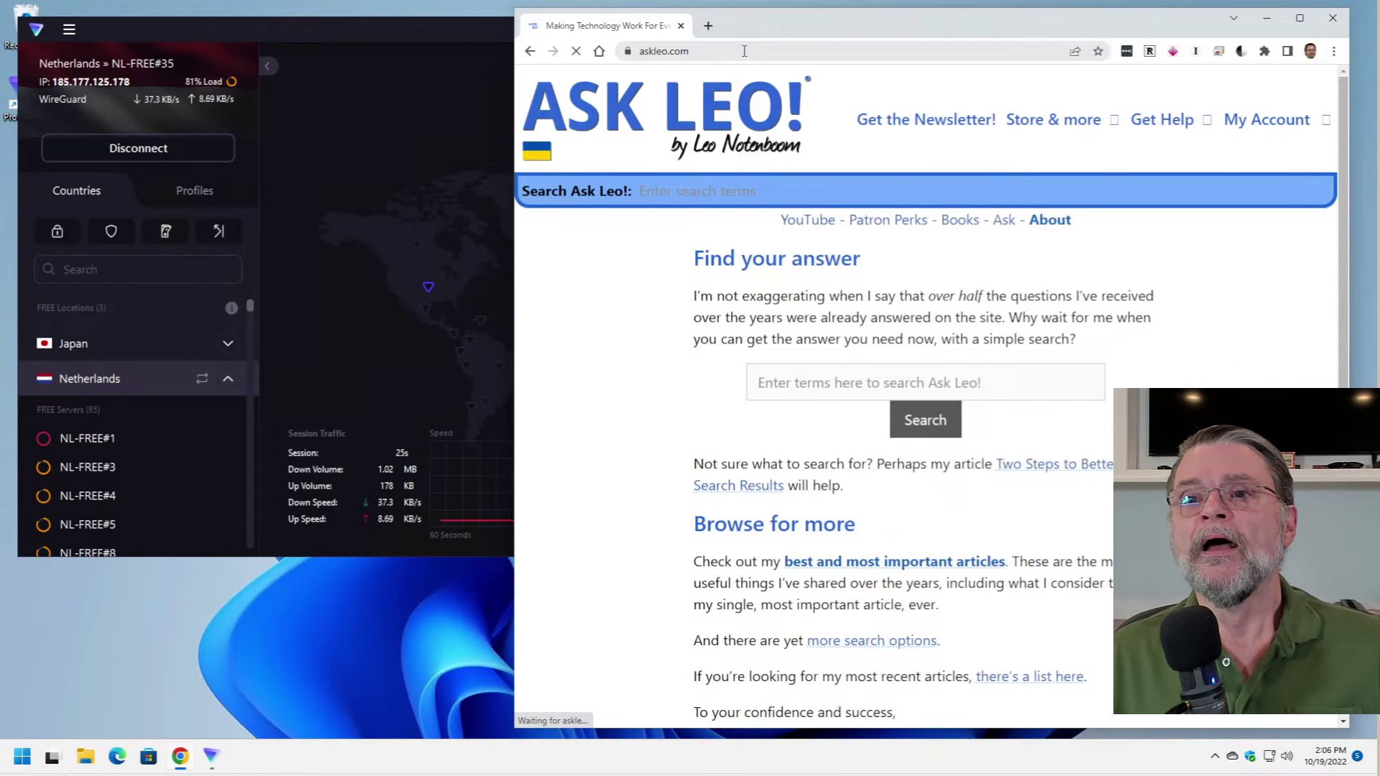
{"action": "left_click", "coordinate": [763, 47]}
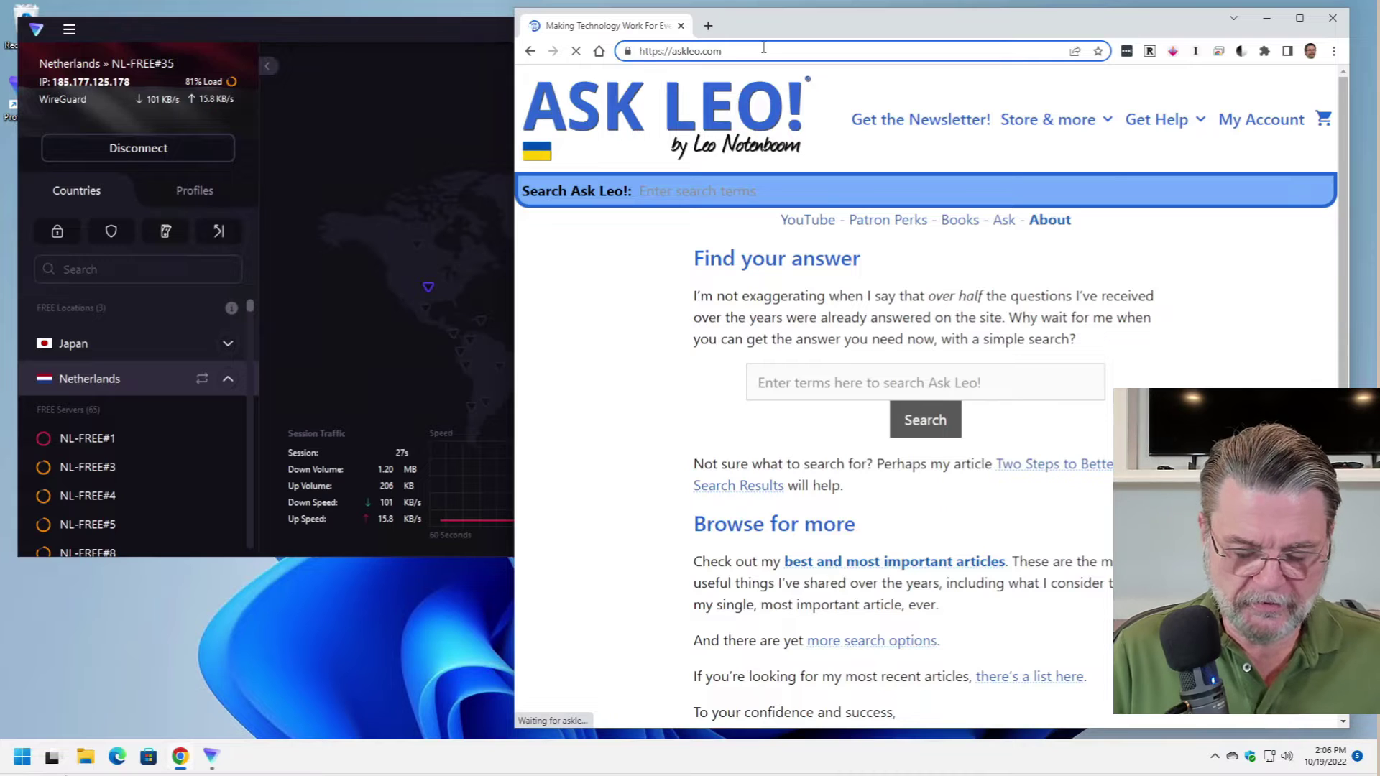
{"action": "type", "text": "/ip"}
{"action": "key", "text": "Return"}
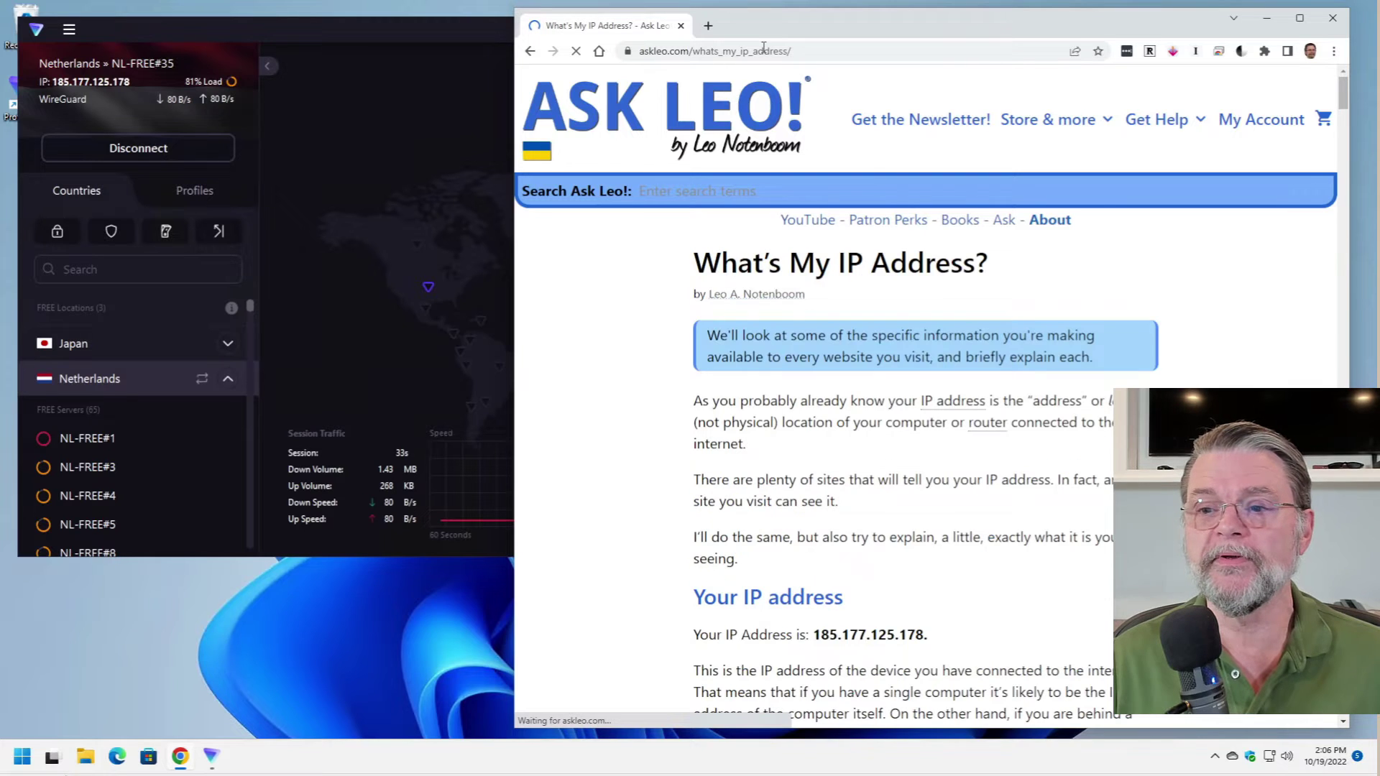
{"action": "scroll", "coordinate": [900, 547], "scroll_direction": "down", "scroll_amount": 3}
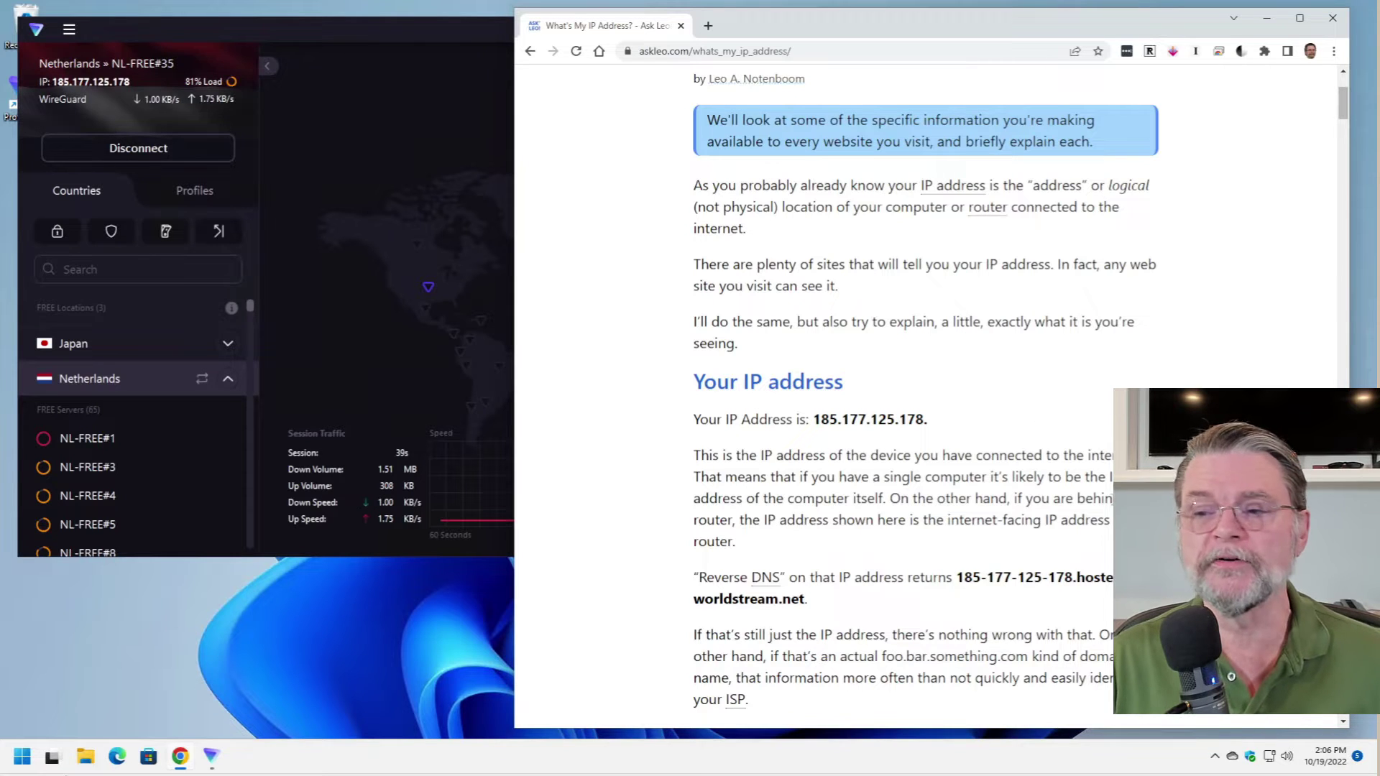
{"action": "scroll", "coordinate": [812, 367], "scroll_direction": "down", "scroll_amount": 5}
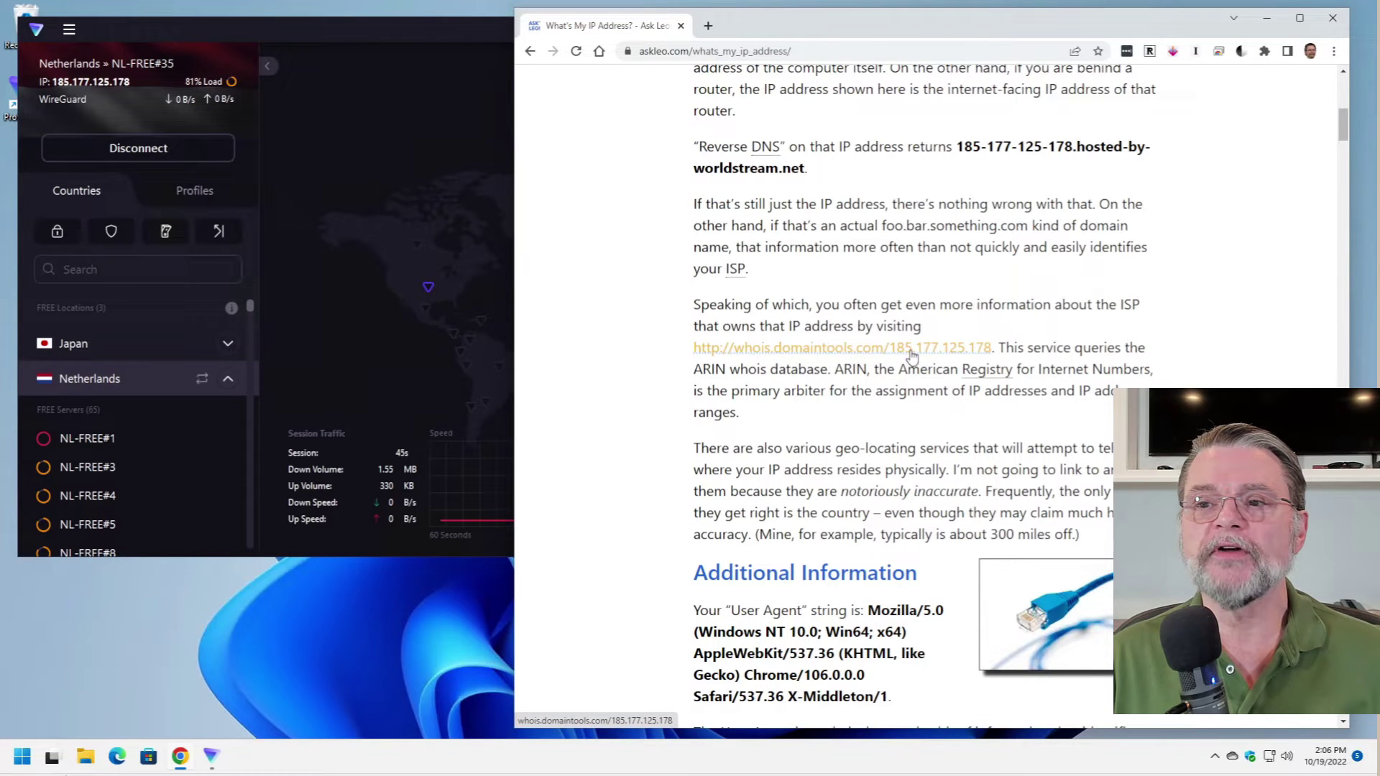
- Open the DomainTools whois lookup for 185.177.125.178 and pass the reCAPTCHA check
{"action": "left_click", "coordinate": [968, 349]}
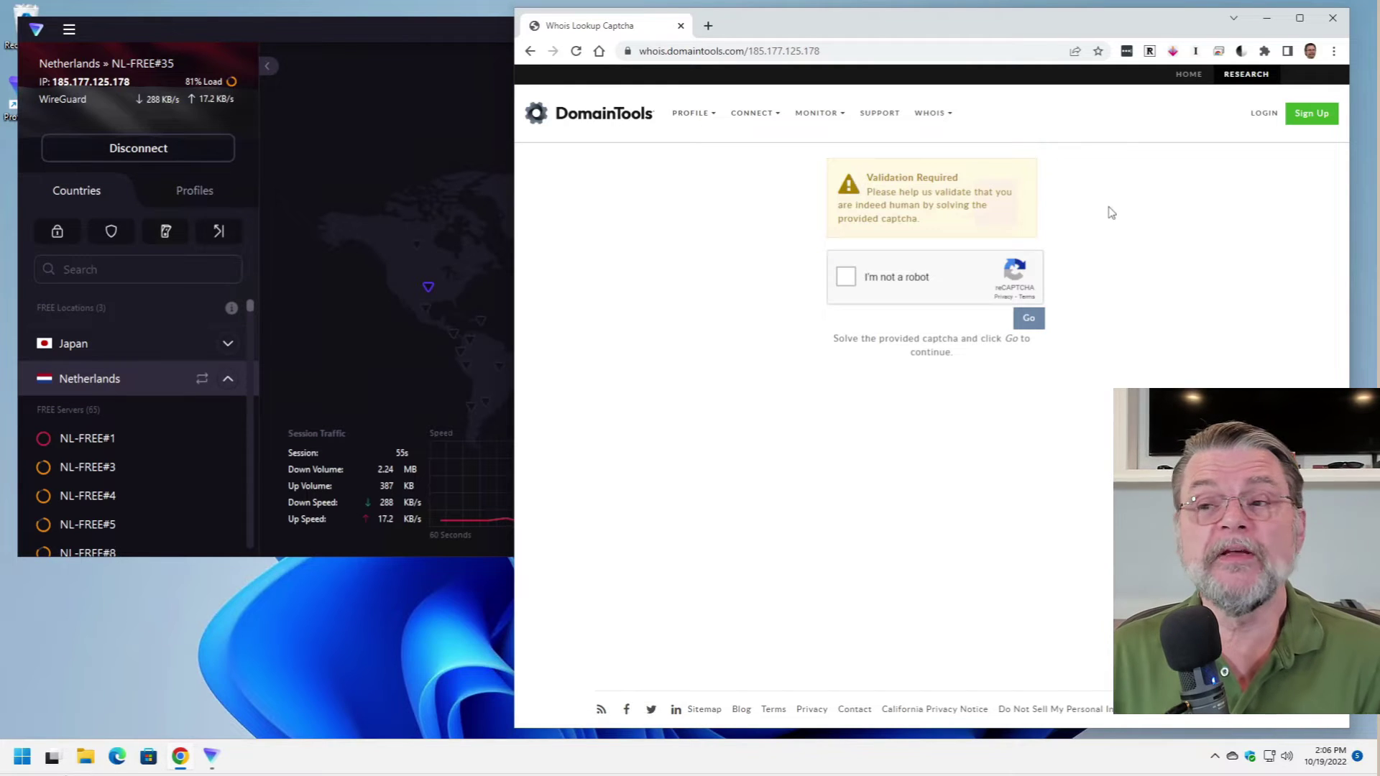
{"action": "left_click", "coordinate": [847, 279]}
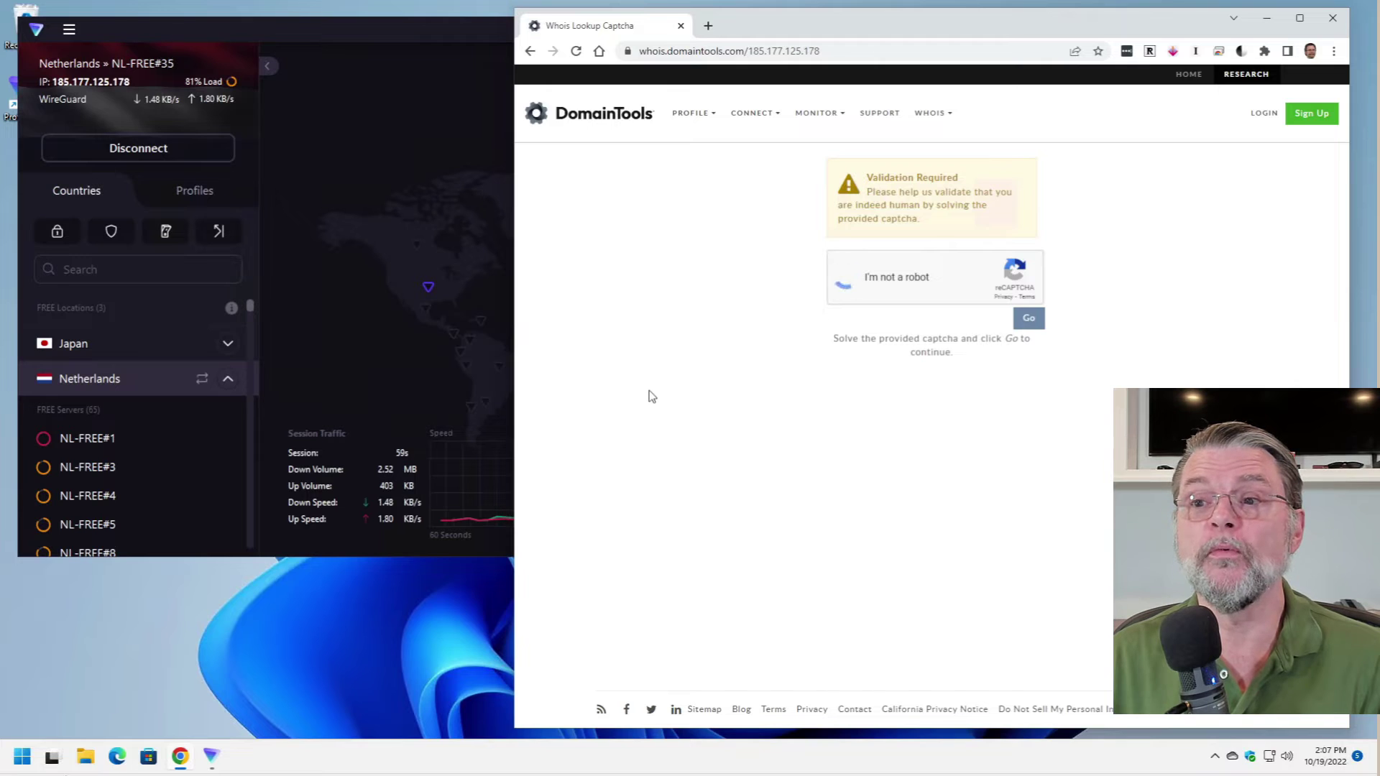
{"action": "left_click", "coordinate": [1029, 319]}
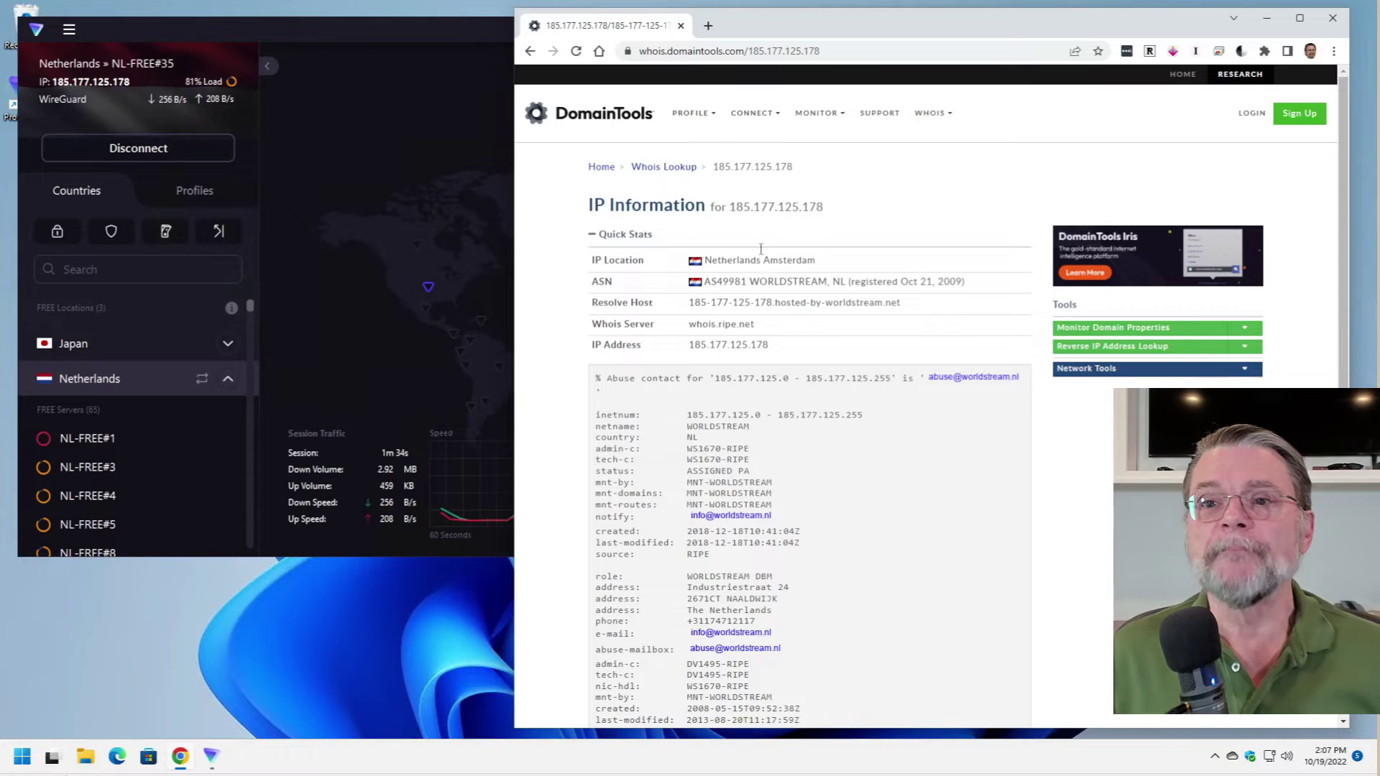
- Close Chrome, then expand, scroll through and collapse the free Japan servers
{"action": "left_click", "coordinate": [1333, 20]}
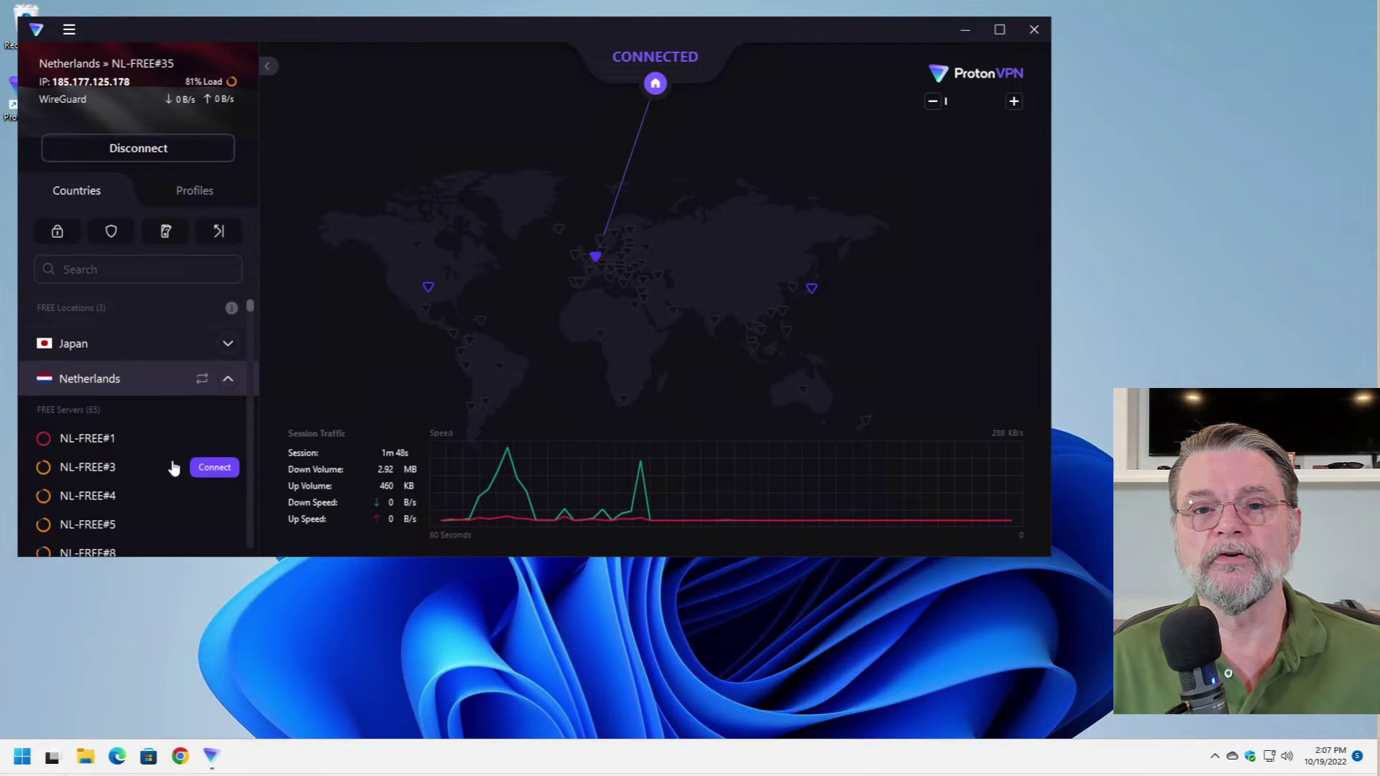
{"action": "left_click", "coordinate": [228, 344]}
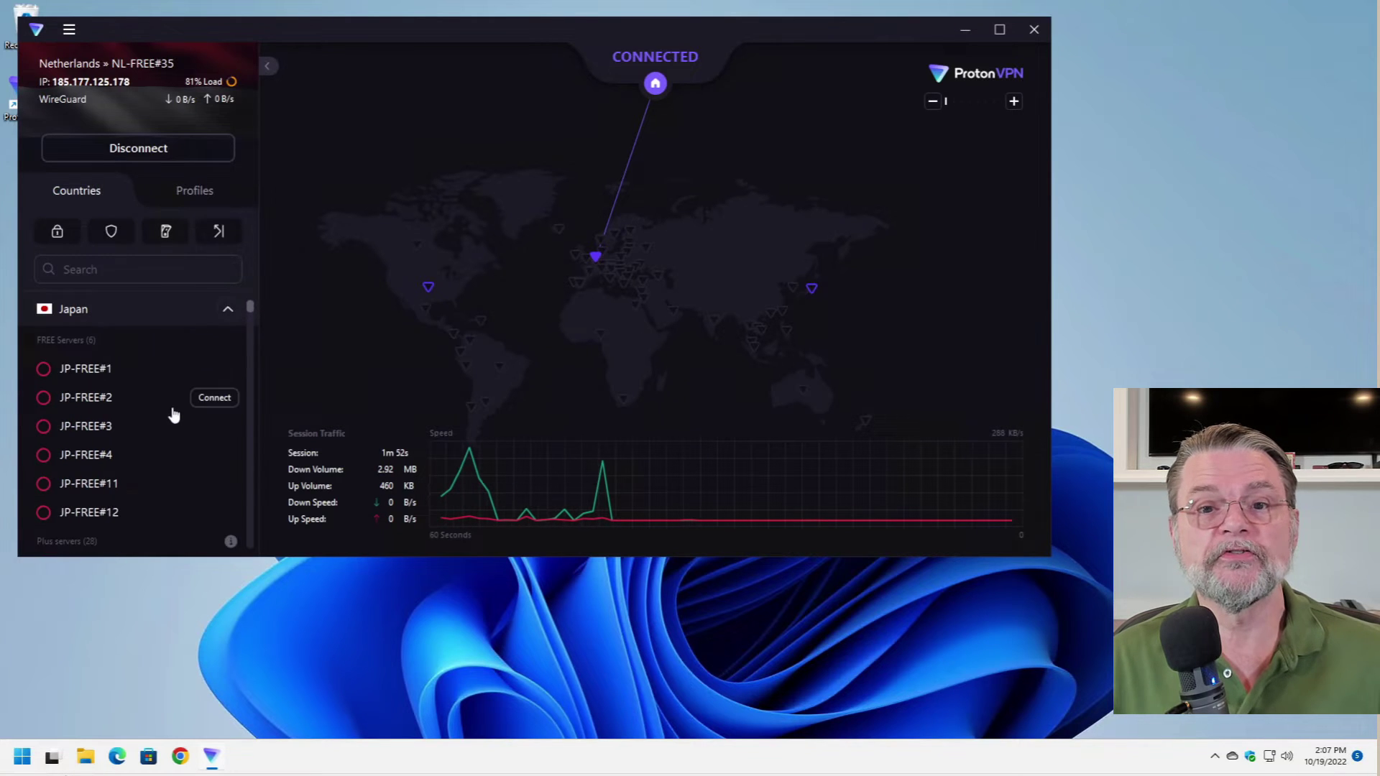
{"action": "scroll", "coordinate": [172, 411], "scroll_direction": "down", "scroll_amount": 5}
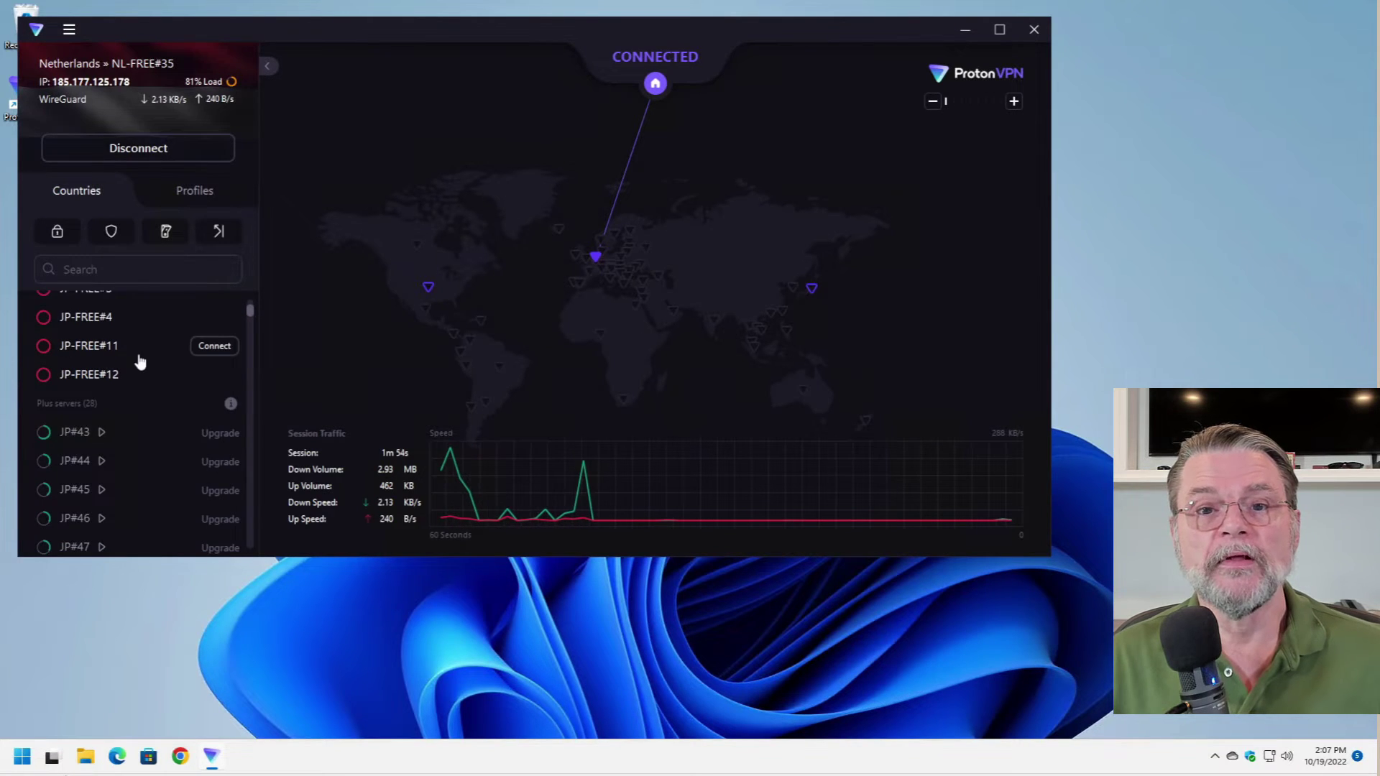
{"action": "scroll", "coordinate": [136, 359], "scroll_direction": "up", "scroll_amount": 4}
{"action": "scroll", "coordinate": [120, 377], "scroll_direction": "down", "scroll_amount": 3}
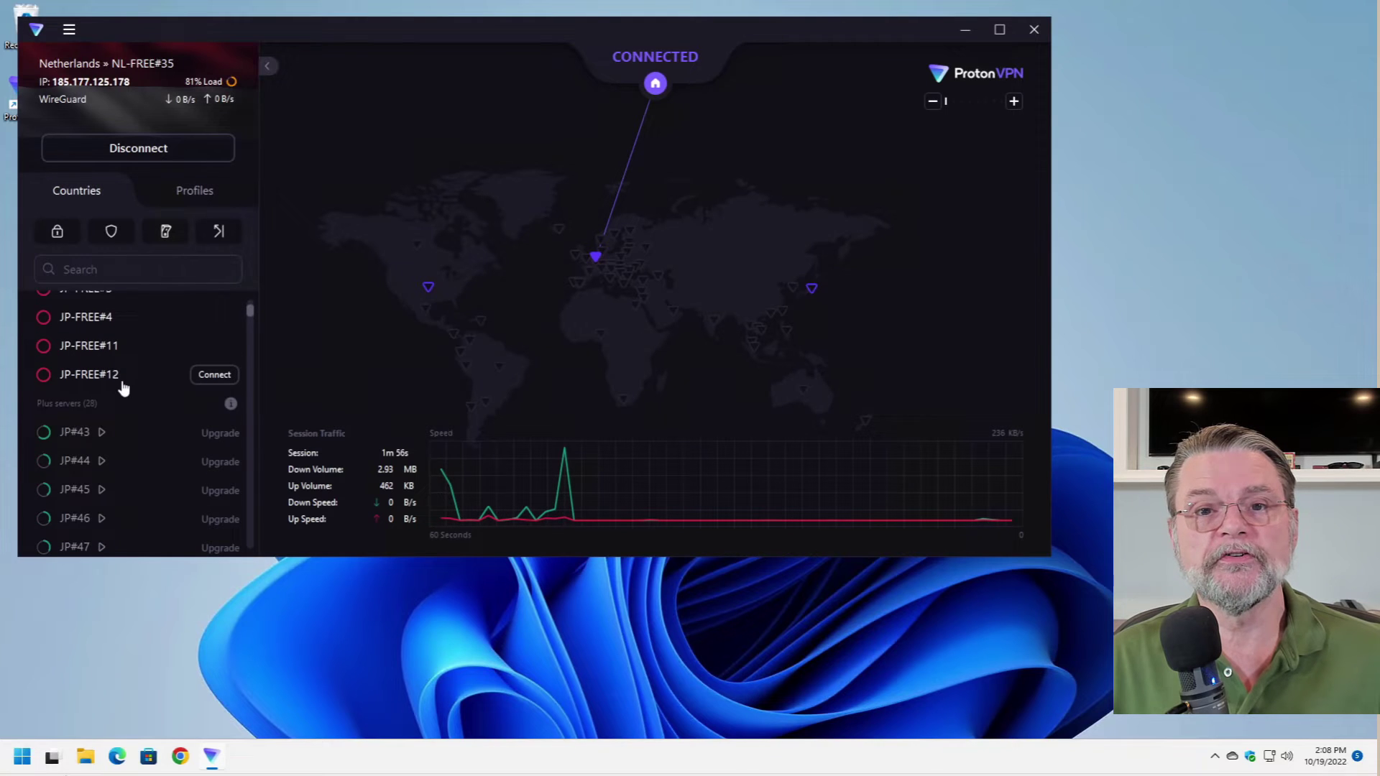
{"action": "scroll", "coordinate": [222, 350], "scroll_direction": "up", "scroll_amount": 4}
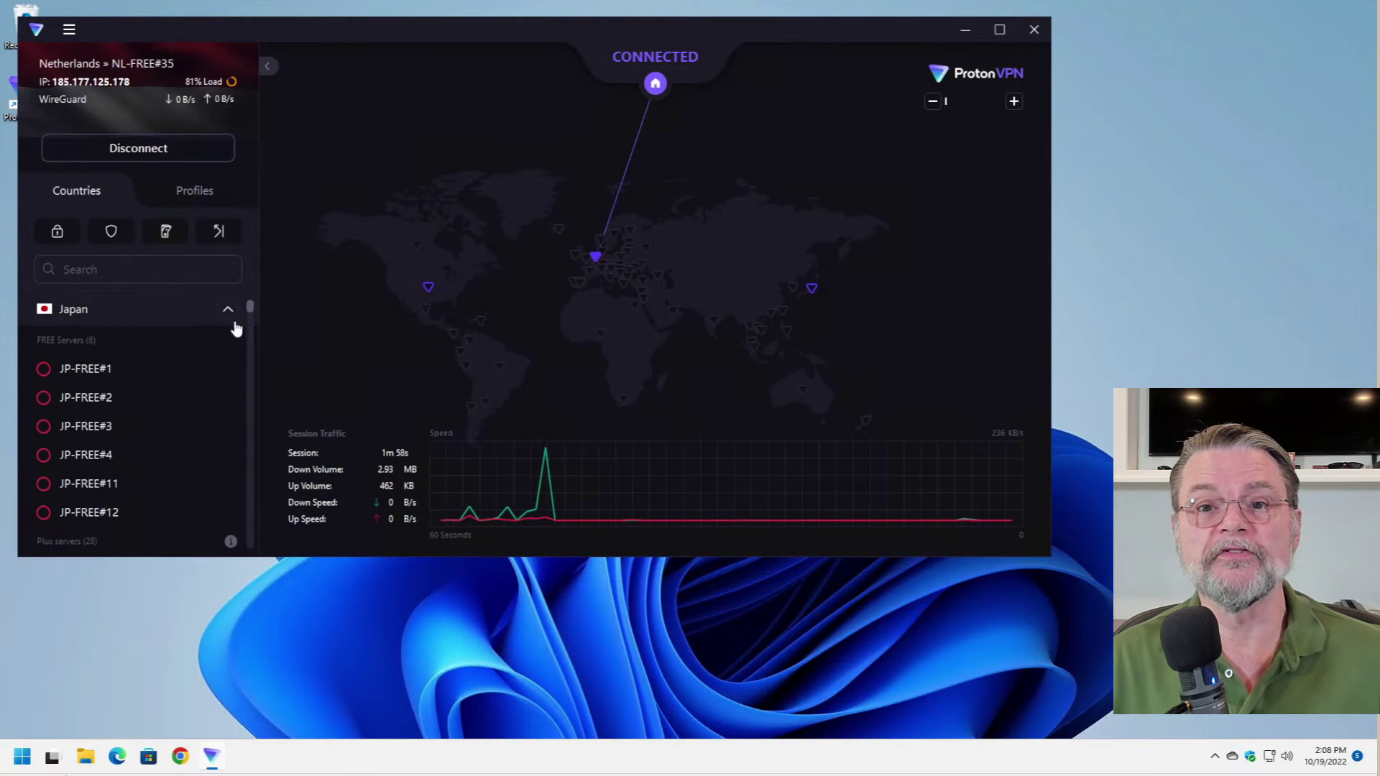
{"action": "left_click", "coordinate": [228, 309]}
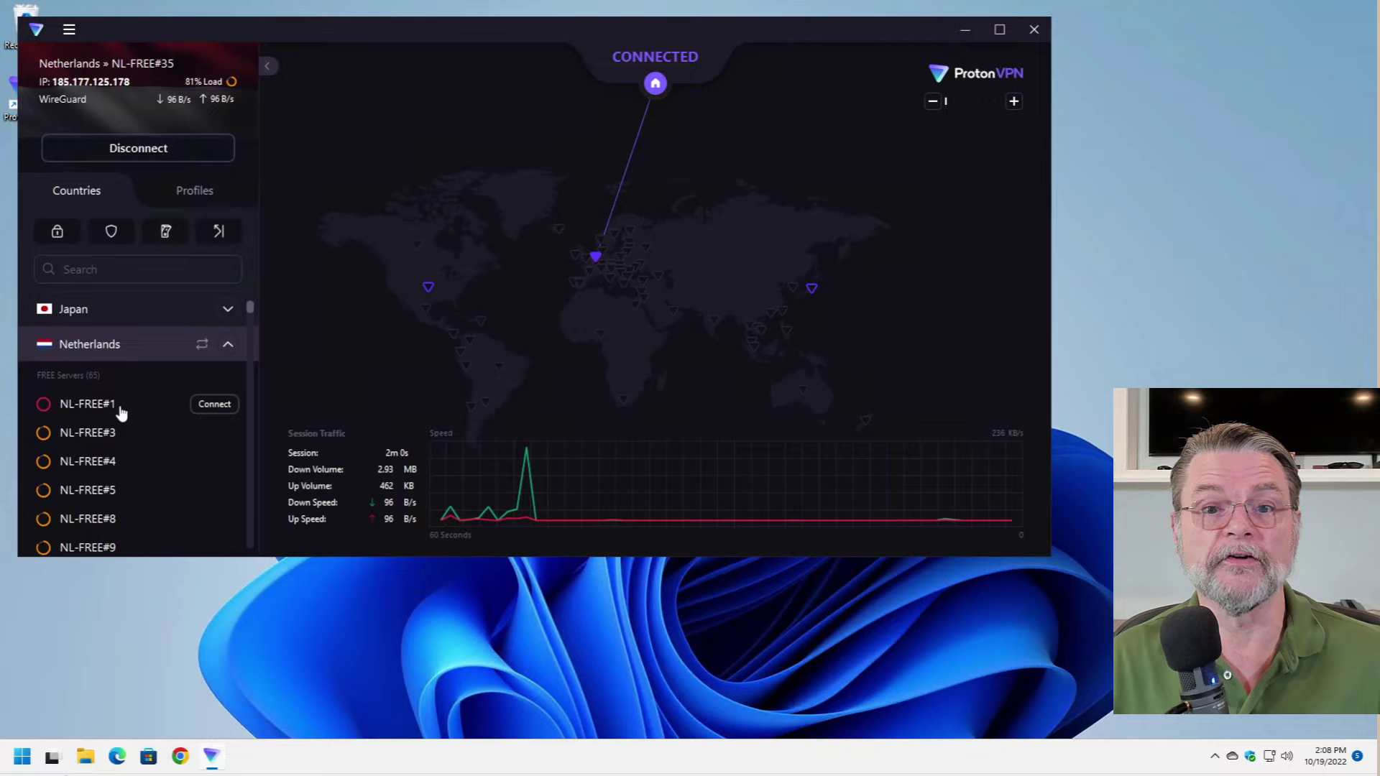
- Scroll through the Netherlands servers and collapse that list
{"action": "scroll", "coordinate": [118, 409], "scroll_direction": "down", "scroll_amount": 10}
{"action": "scroll", "coordinate": [123, 420], "scroll_direction": "down", "scroll_amount": 3}
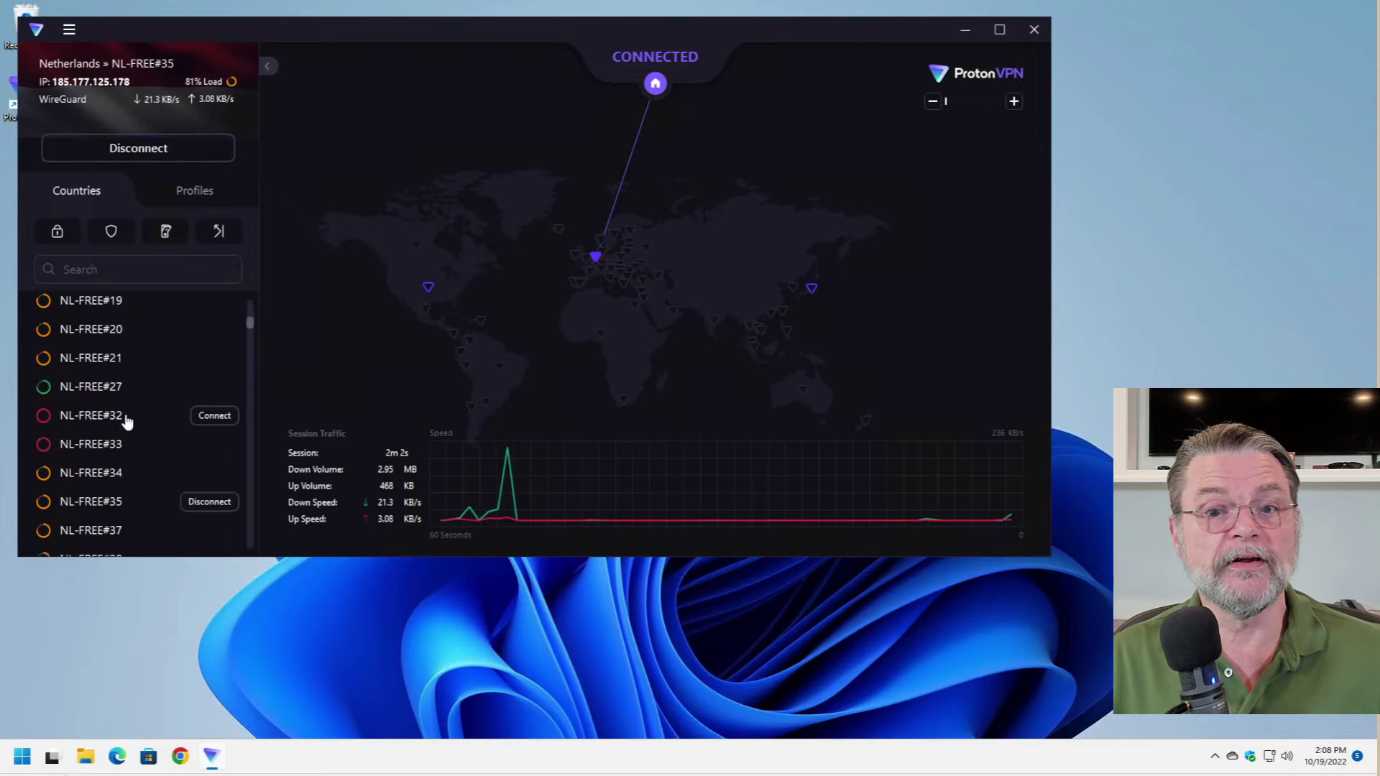
{"action": "scroll", "coordinate": [241, 338], "scroll_direction": "up", "scroll_amount": 12}
{"action": "left_click", "coordinate": [228, 310]}
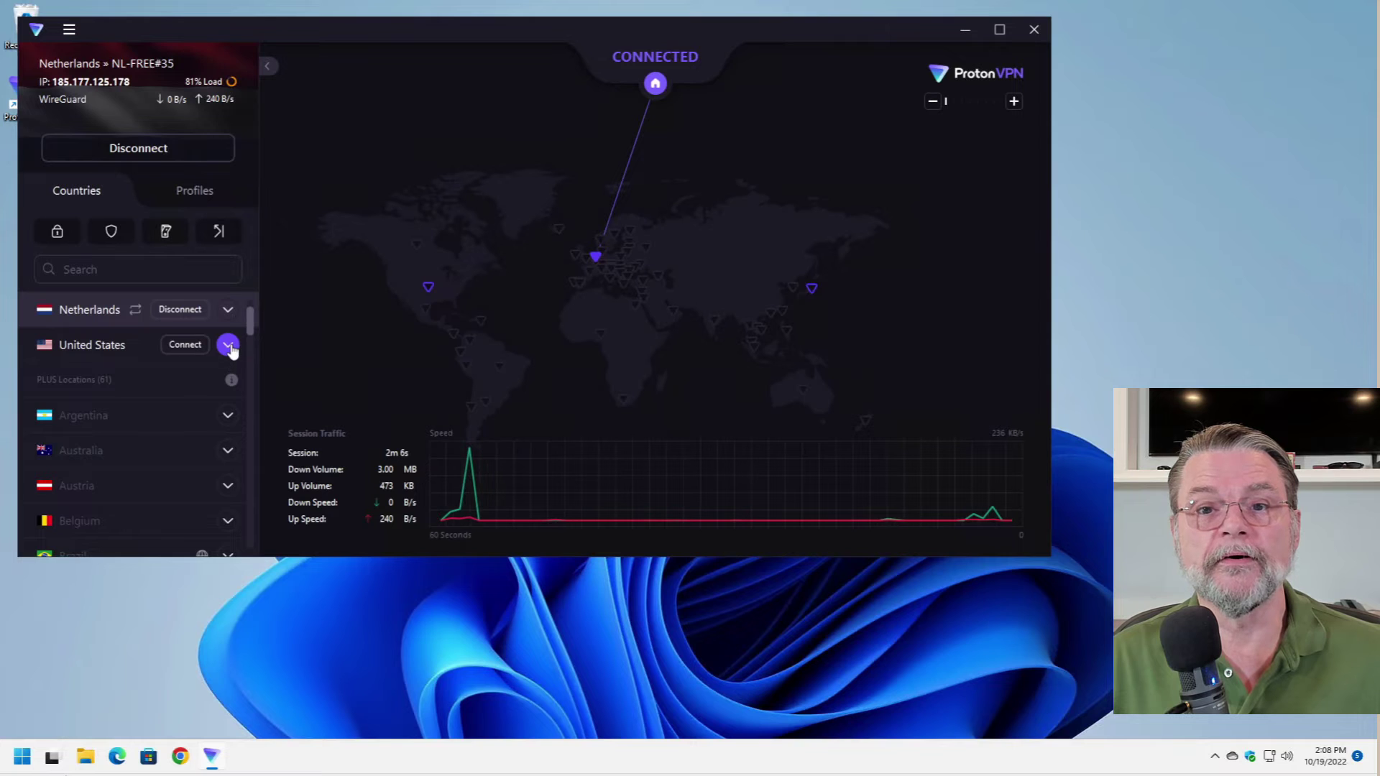
- Expand, scroll through and collapse the free United States servers
{"action": "left_click", "coordinate": [228, 346]}
{"action": "scroll", "coordinate": [163, 406], "scroll_direction": "down", "scroll_amount": 3}
{"action": "scroll", "coordinate": [163, 407], "scroll_direction": "down", "scroll_amount": 7}
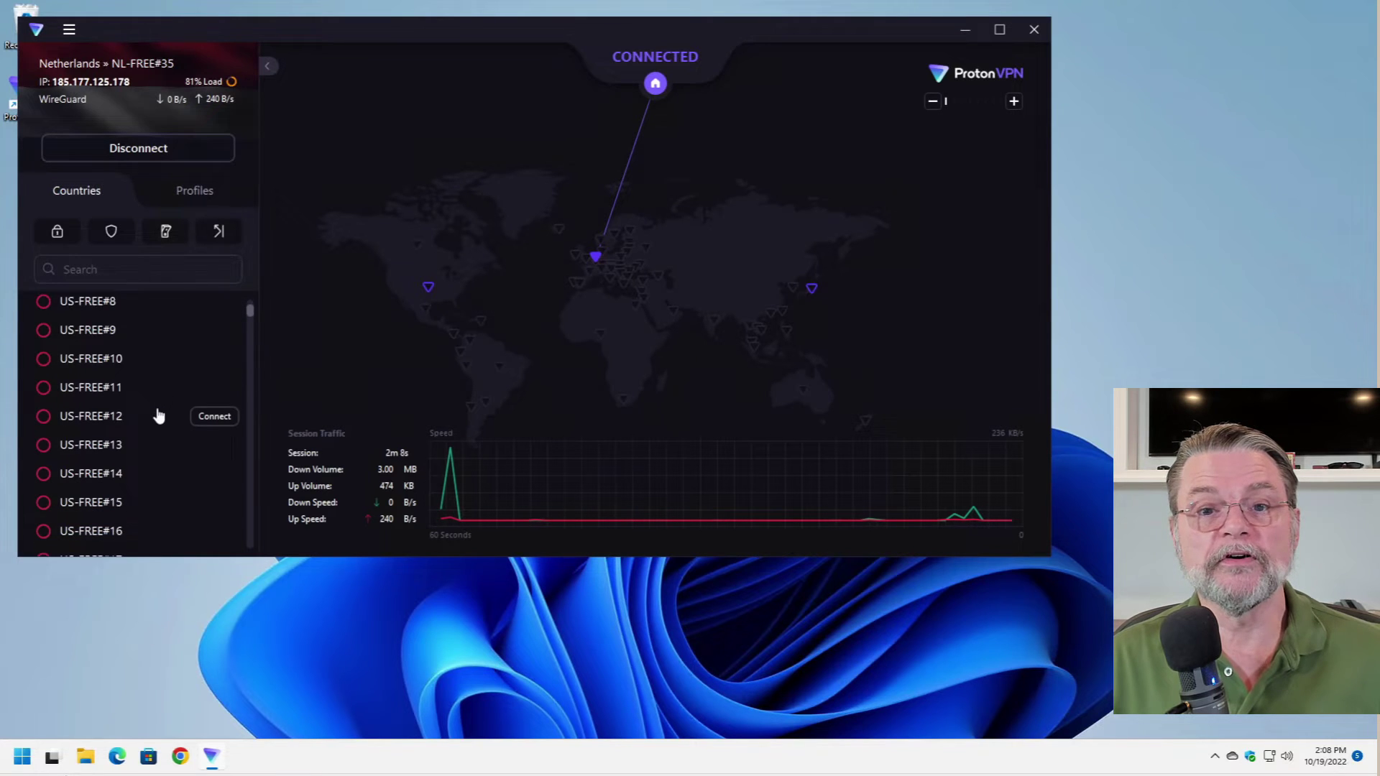
{"action": "scroll", "coordinate": [153, 430], "scroll_direction": "up", "scroll_amount": 5}
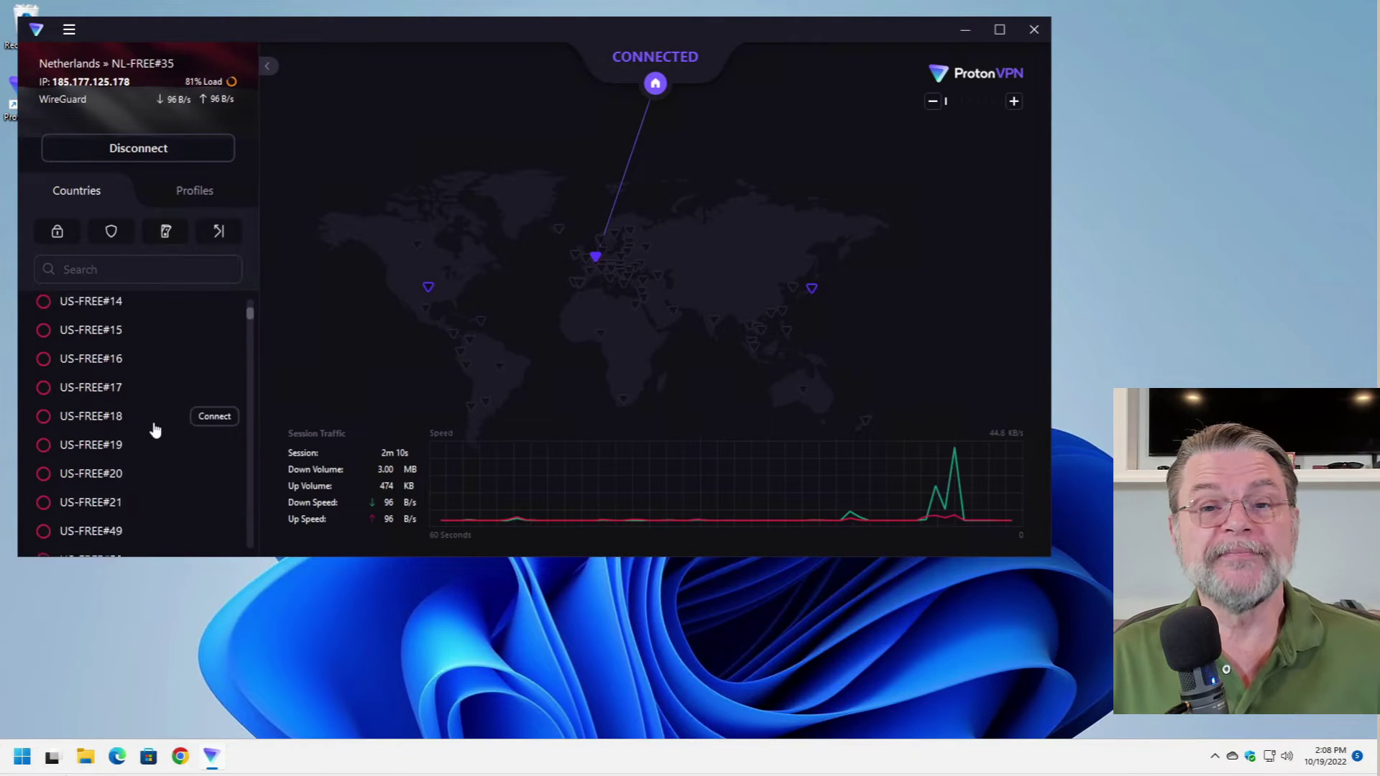
{"action": "scroll", "coordinate": [156, 424], "scroll_direction": "up", "scroll_amount": 3}
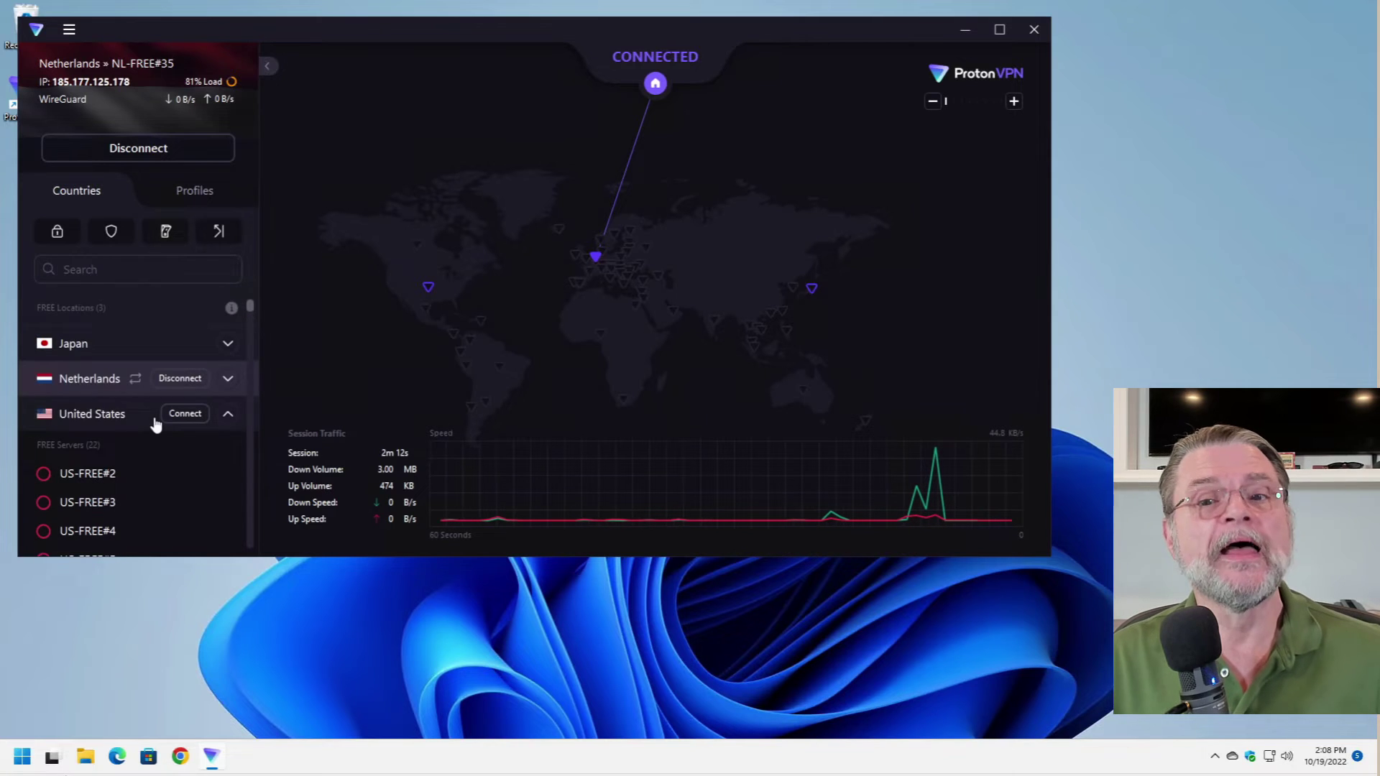
{"action": "left_click", "coordinate": [229, 411]}
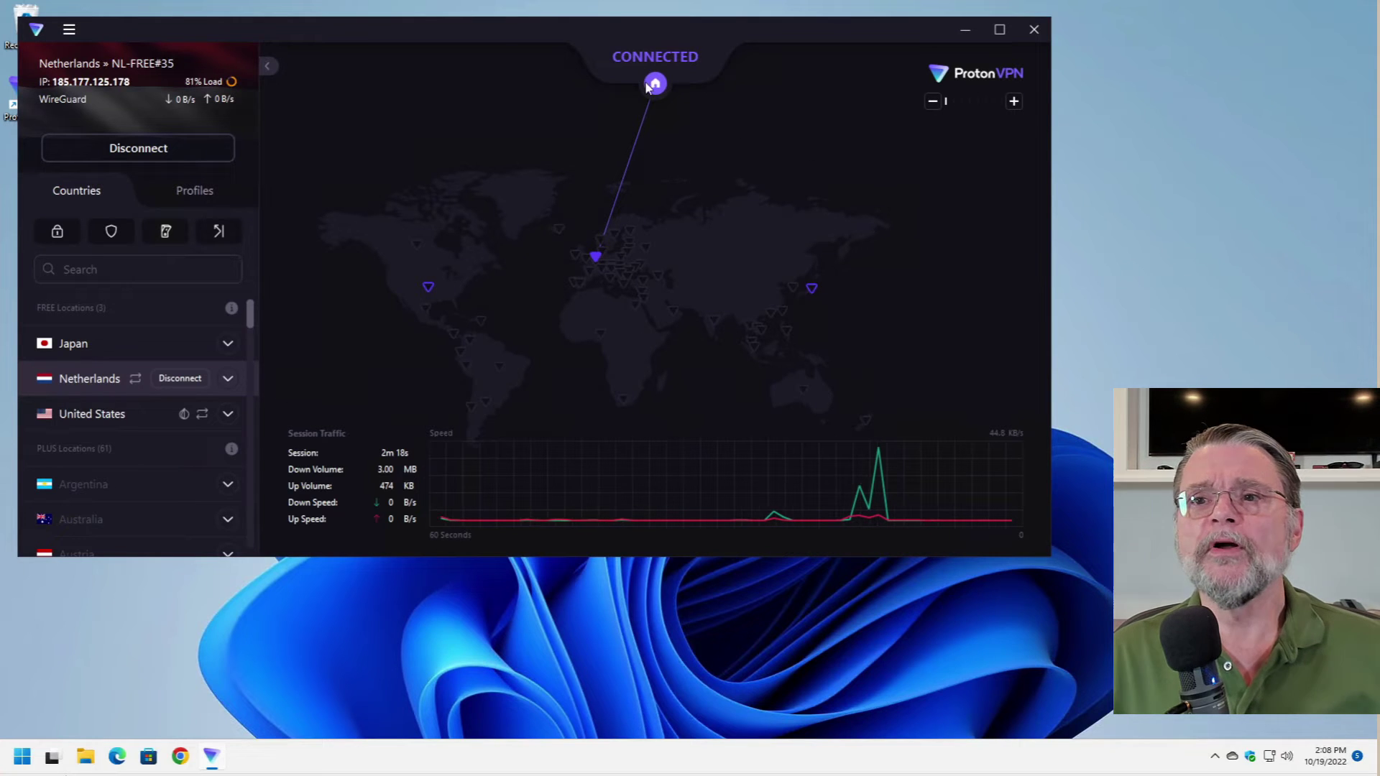
- Disconnect from the Netherlands server and log out of the account
{"action": "left_click", "coordinate": [149, 148]}
{"action": "left_click", "coordinate": [69, 29]}
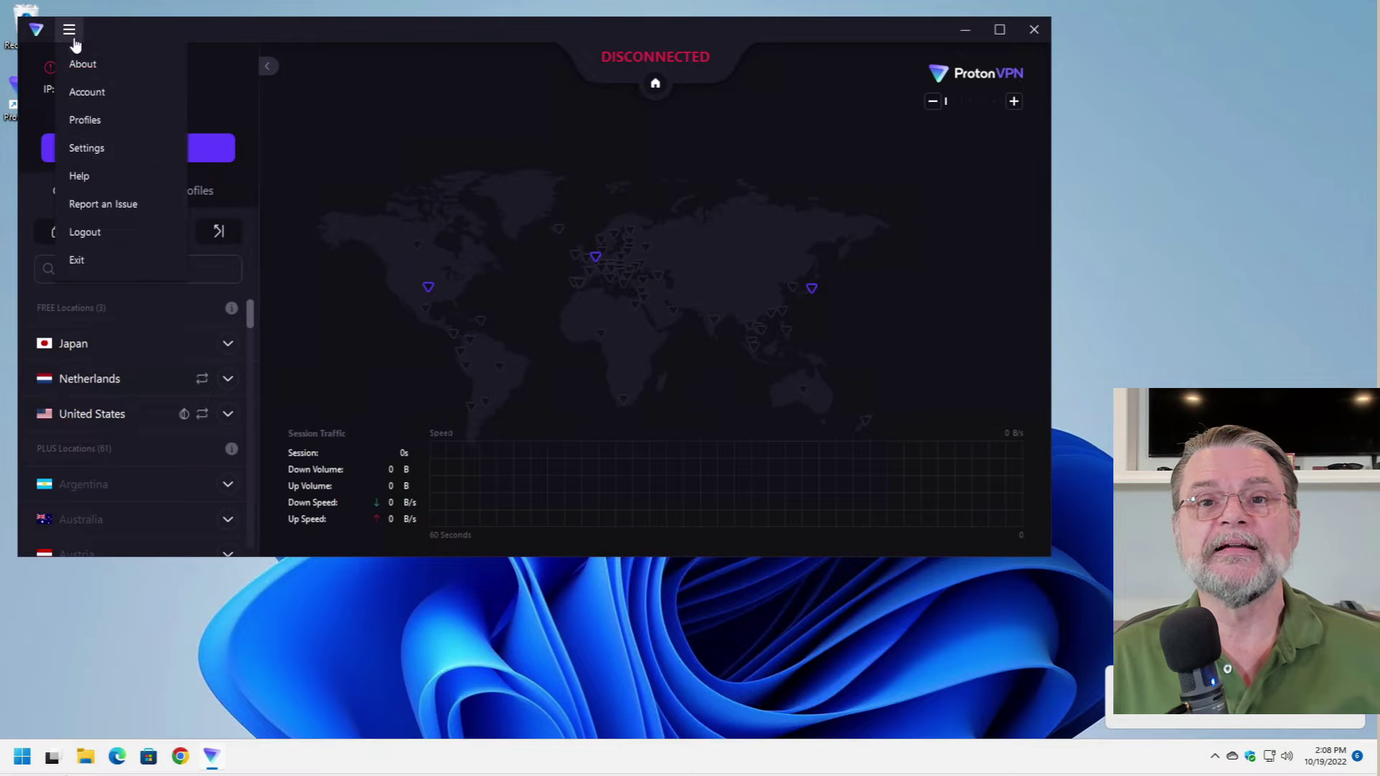
{"action": "left_click", "coordinate": [85, 232]}
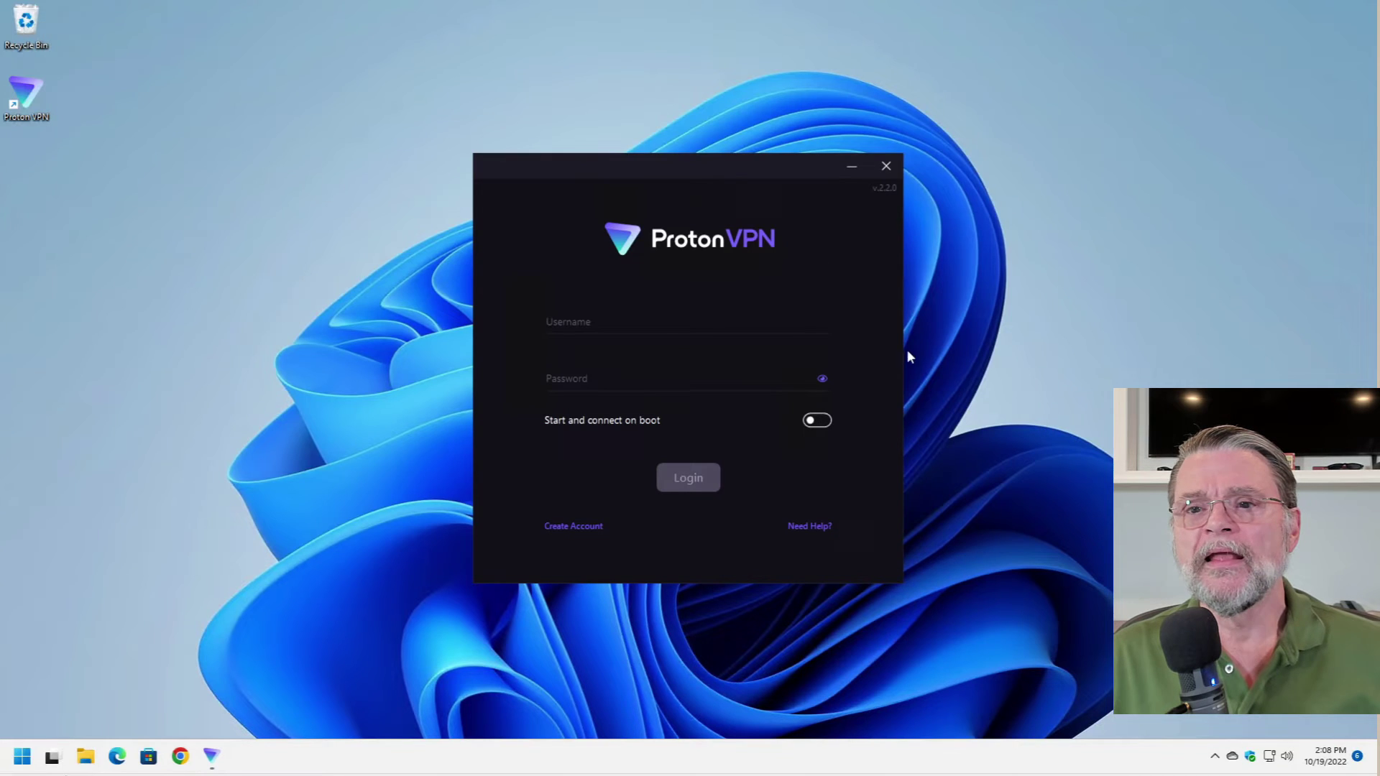
- Sign back in with username, password and the pasted two-factor code
{"action": "left_click", "coordinate": [657, 324]}
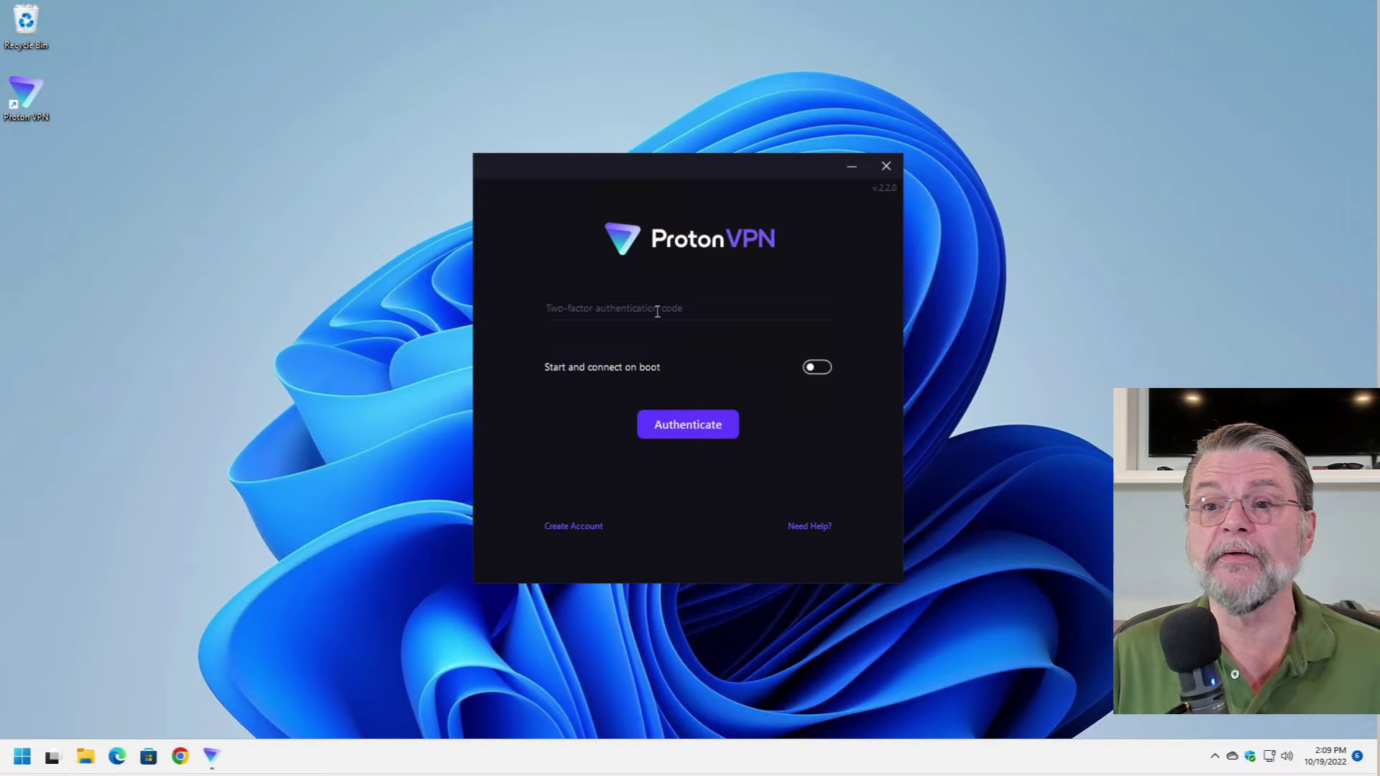
{"action": "key", "text": "ctrl+v"}
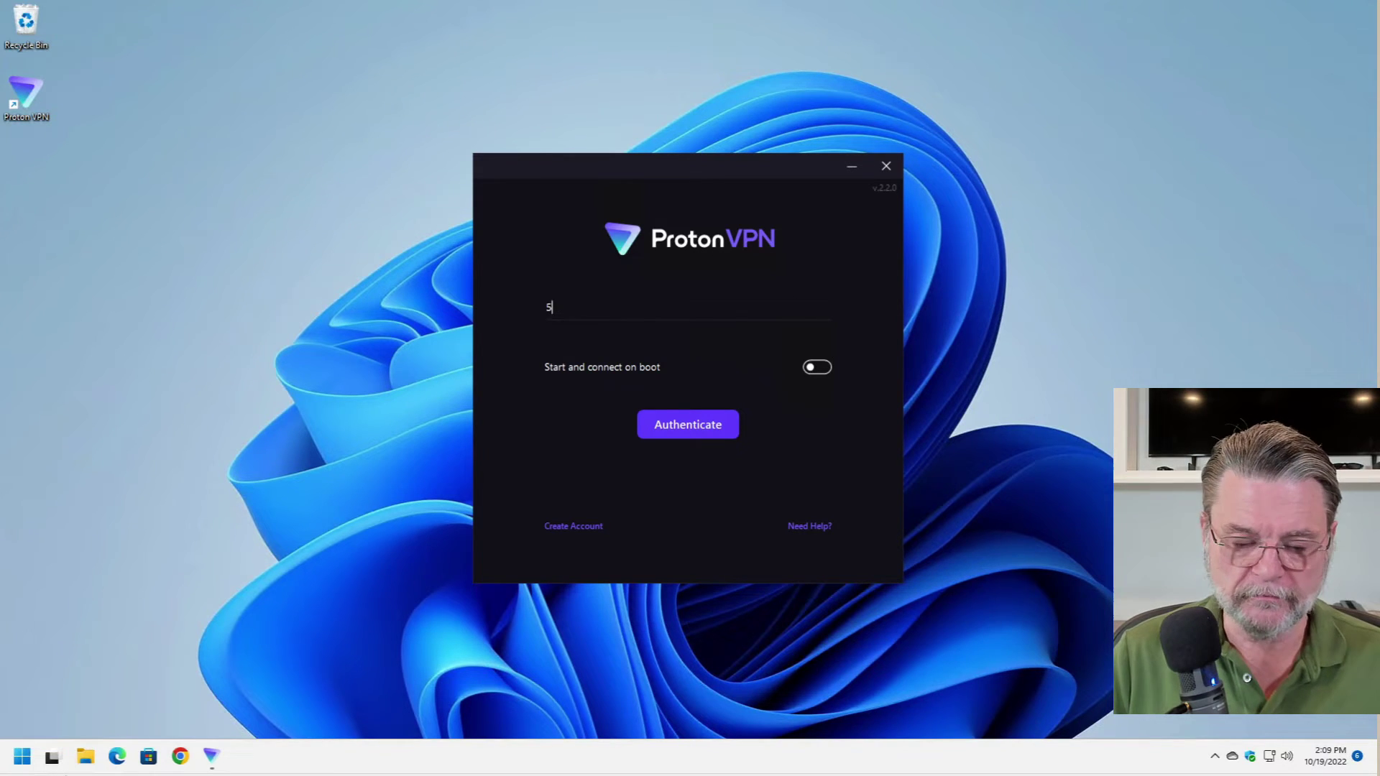
{"action": "key", "text": "Return"}
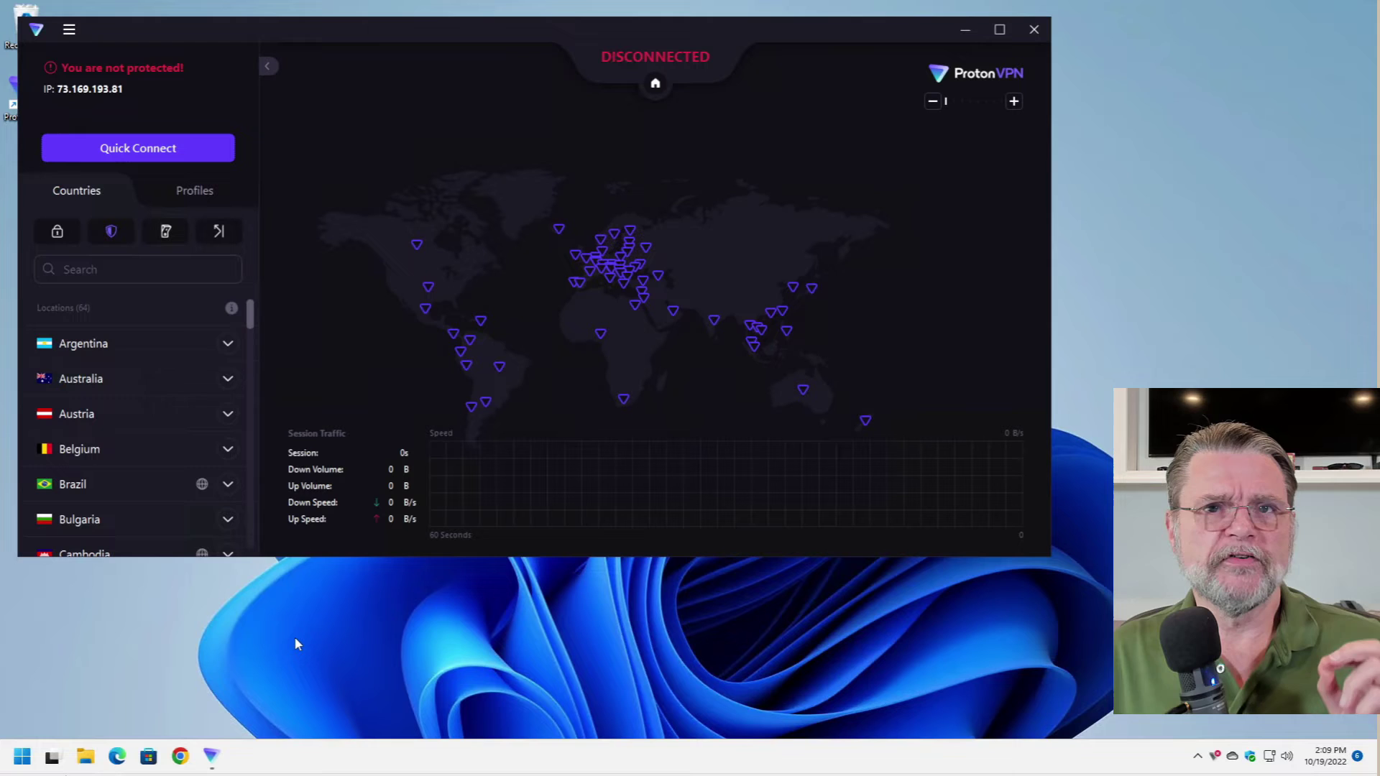
- In Chrome, load the hp.notenboom.org links page
{"action": "left_click", "coordinate": [180, 756]}
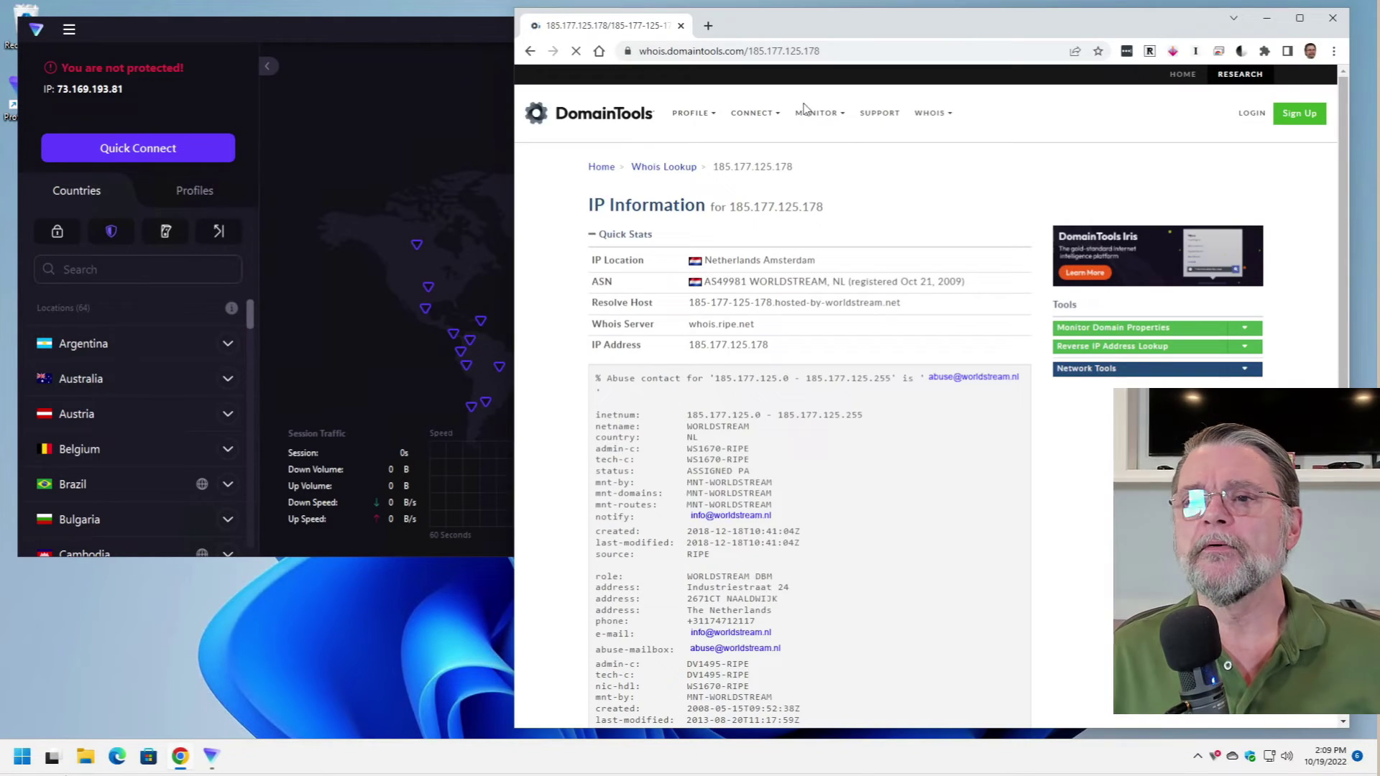
{"action": "left_click", "coordinate": [705, 48]}
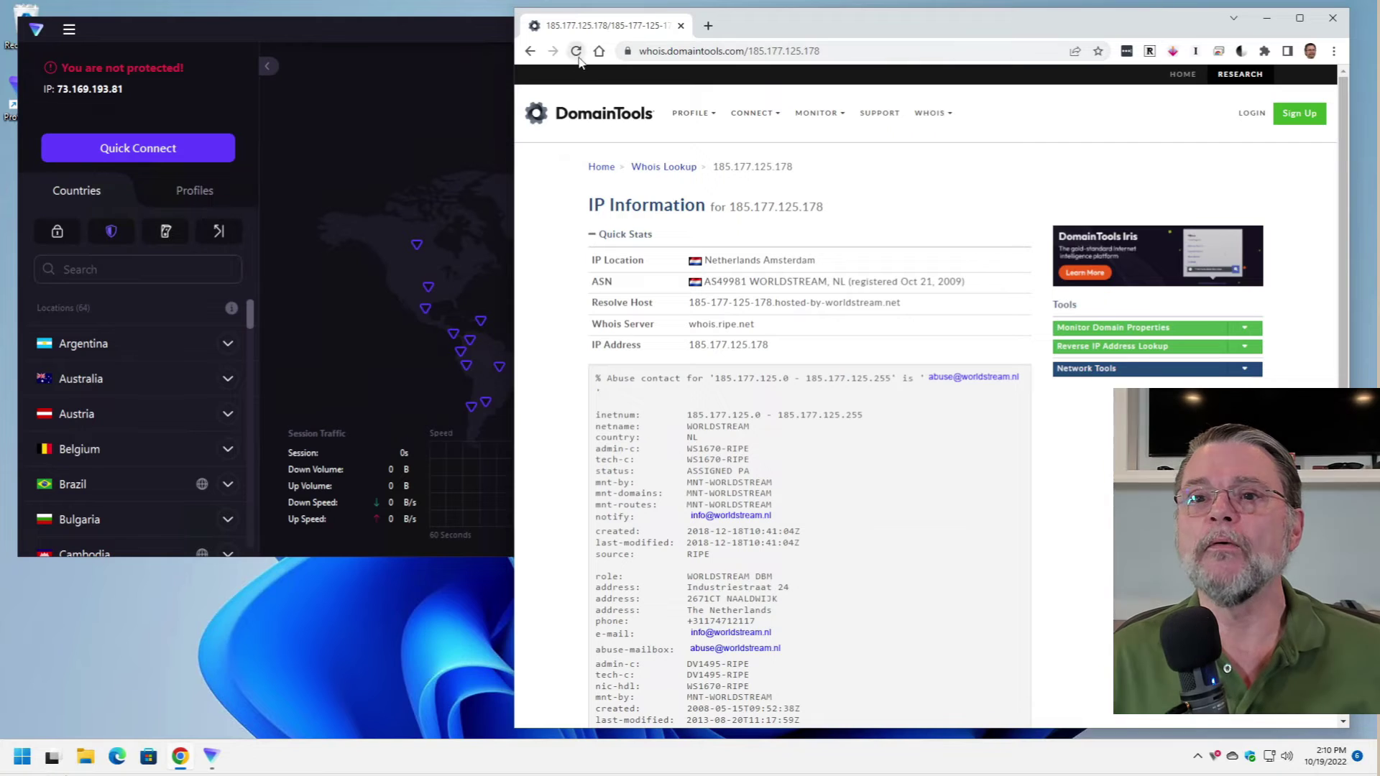
{"action": "type", "text": "hp.notenboom.org"}
{"action": "key", "text": "Return"}
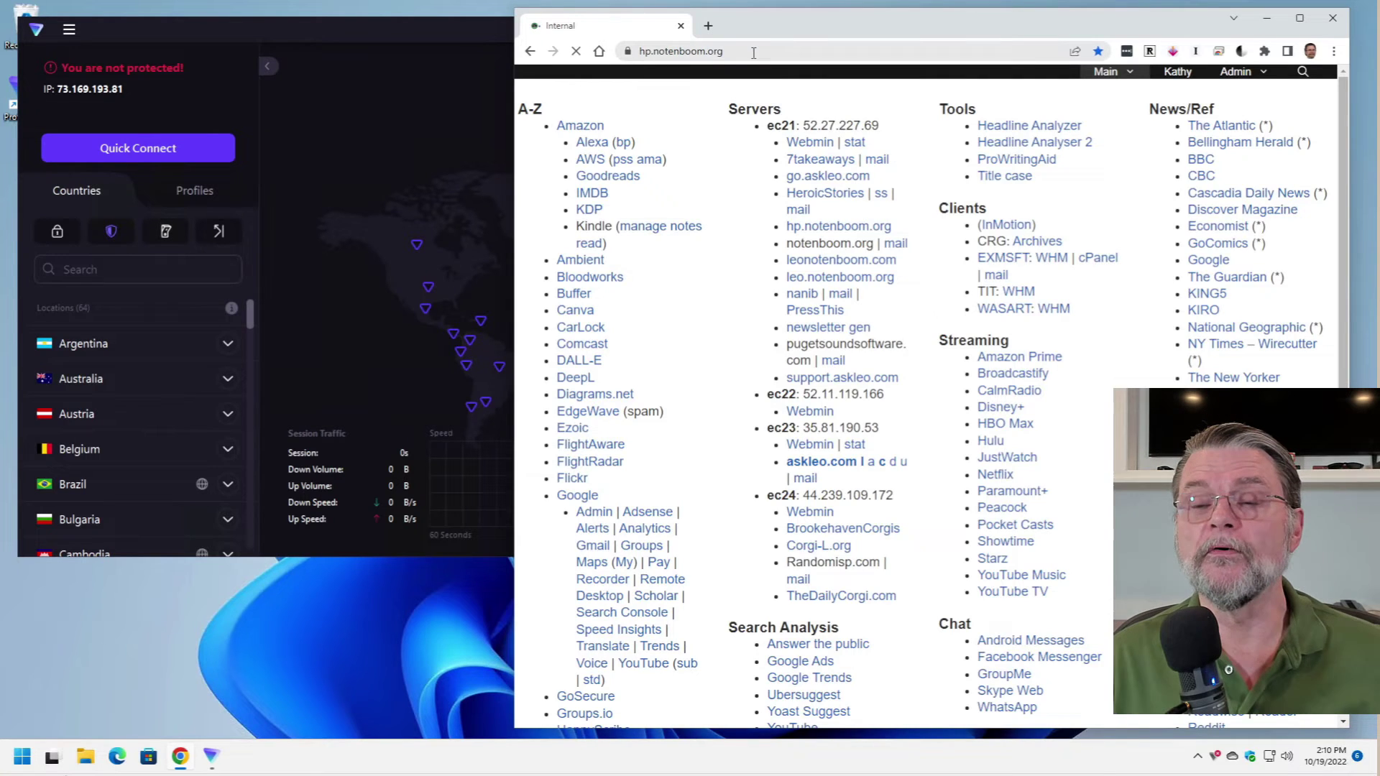
- Load bbc.co.uk without the VPN and see it redirect to BBC.com
{"action": "left_click", "coordinate": [762, 52]}
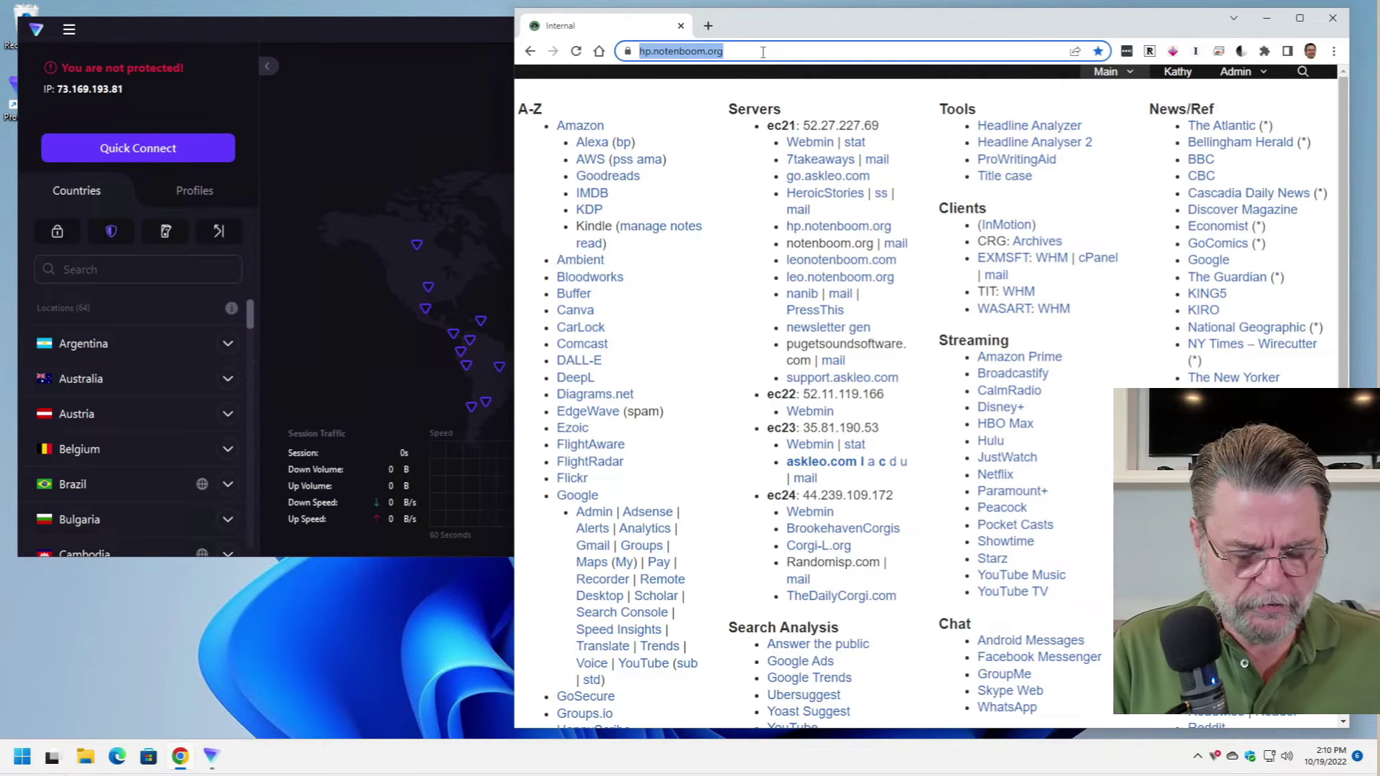
{"action": "type", "text": "bbc.co.uk"}
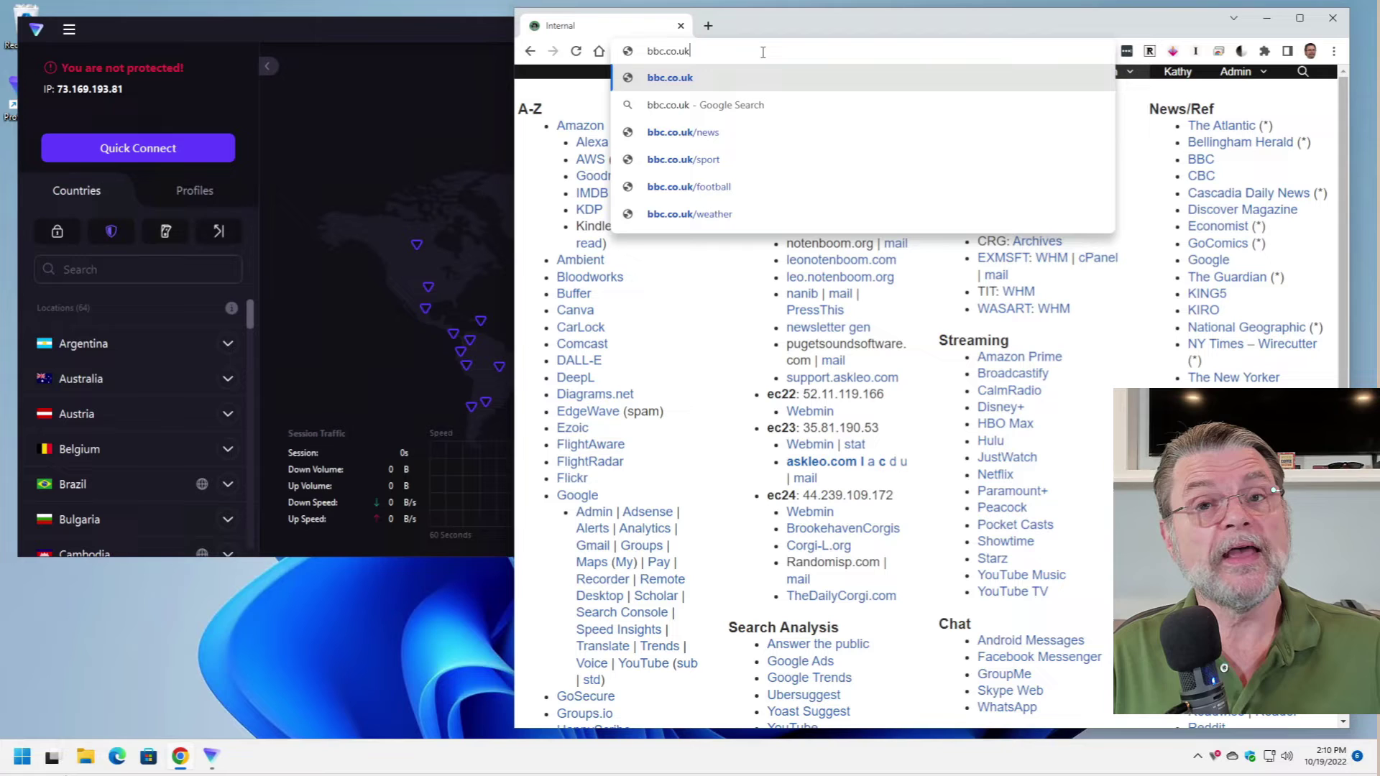
{"action": "key", "text": "Return"}
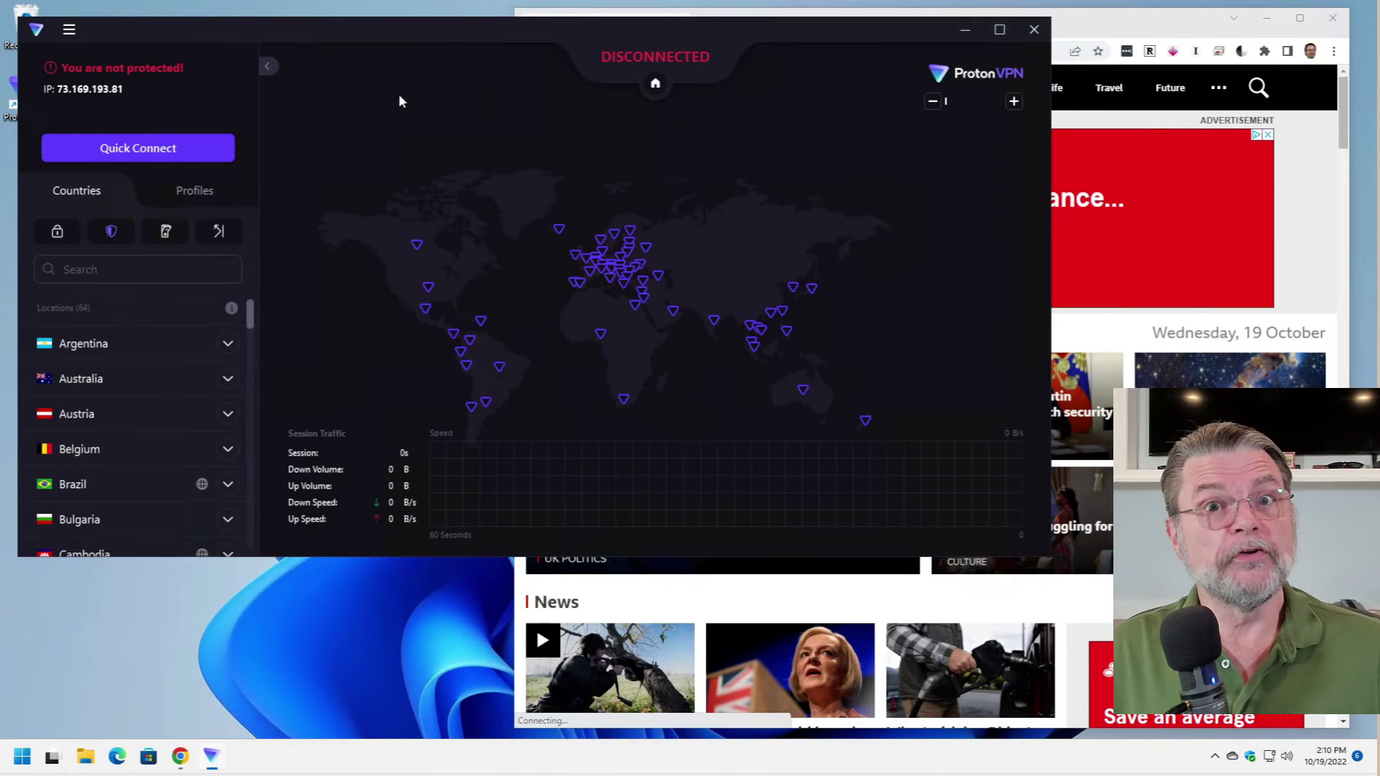
- Zoom the map into Europe and connect to the United Kingdom server UK#82
{"action": "scroll", "coordinate": [611, 270], "scroll_direction": "up", "scroll_amount": 2}
{"action": "scroll", "coordinate": [611, 269], "scroll_direction": "up", "scroll_amount": 2}
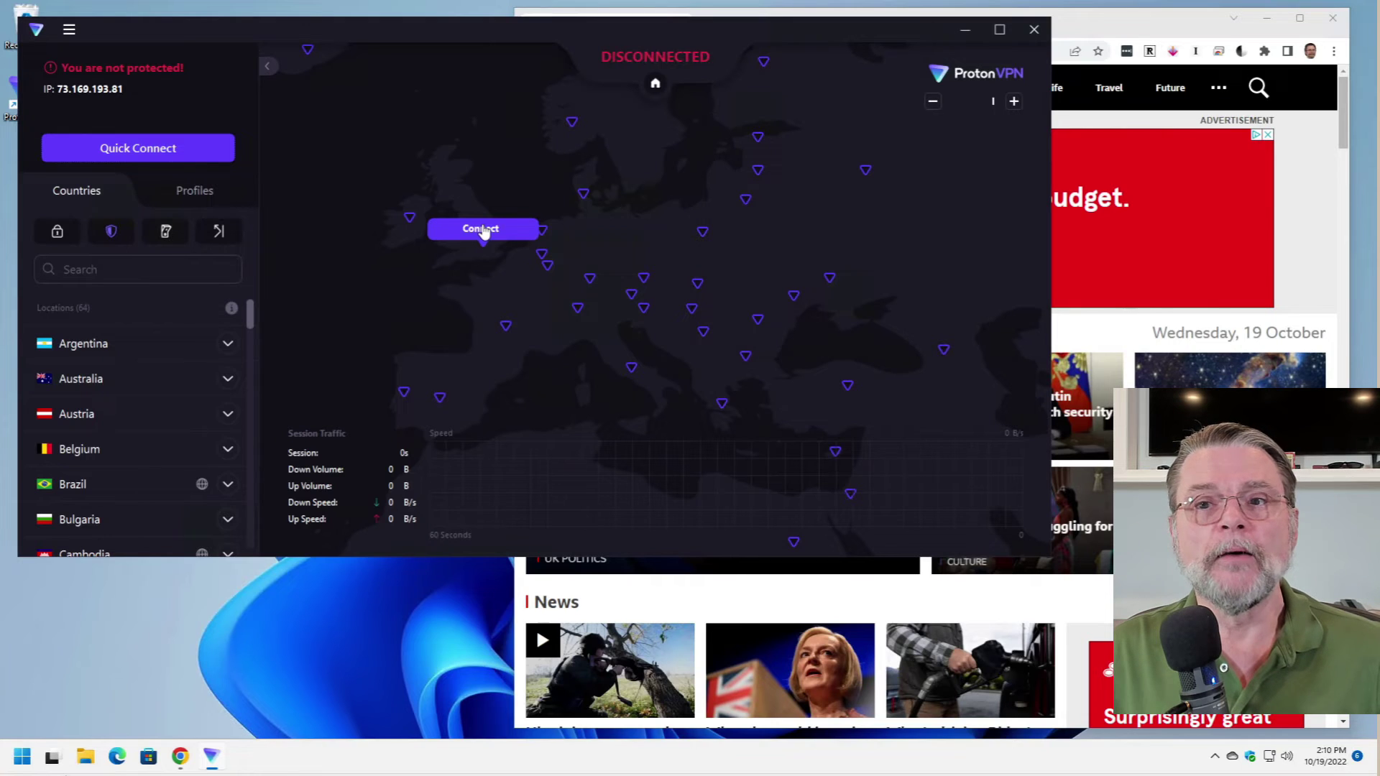
{"action": "left_click", "coordinate": [481, 229]}
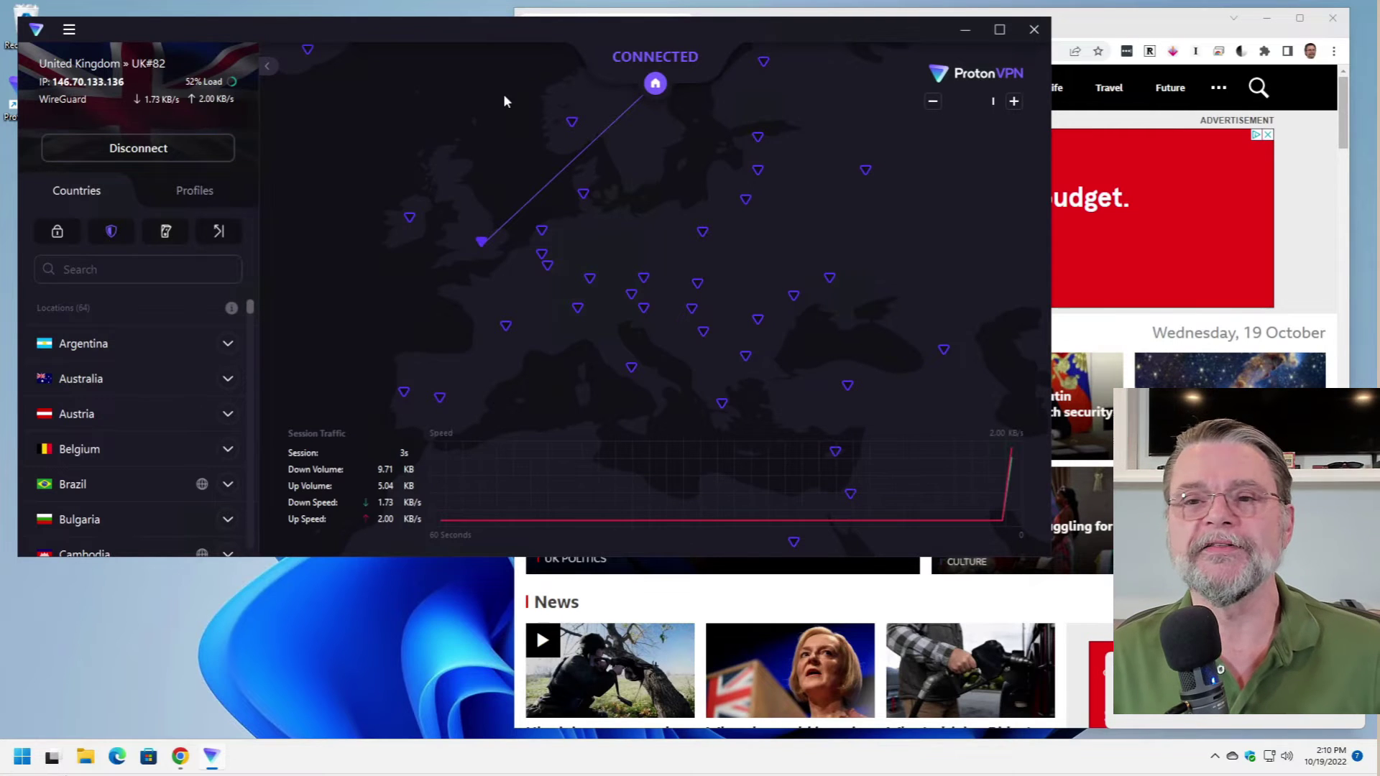
- Reload bbc.co.uk through the UK#82 connection and accept its cookies with 'Yes, I agree'
{"action": "left_click", "coordinate": [1068, 21]}
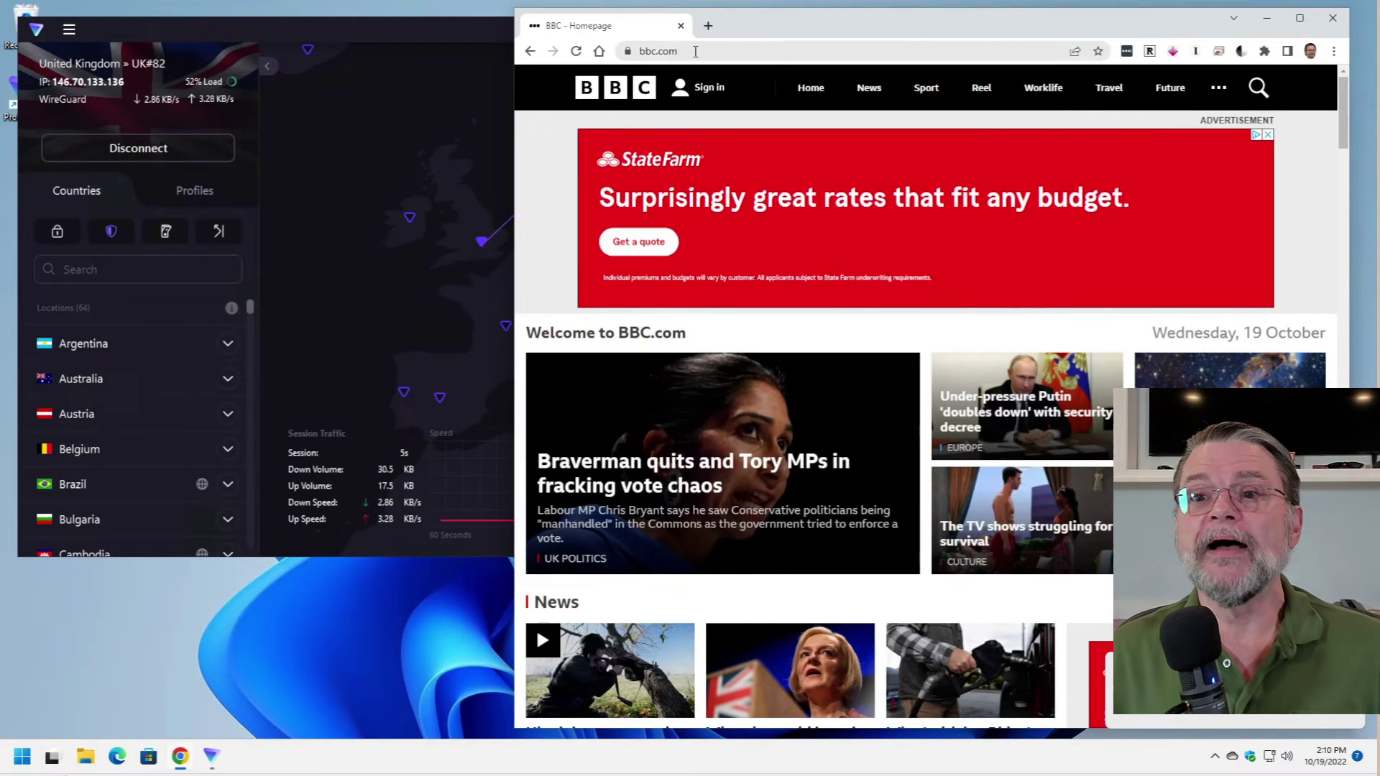
{"action": "type", "text": "bb"}
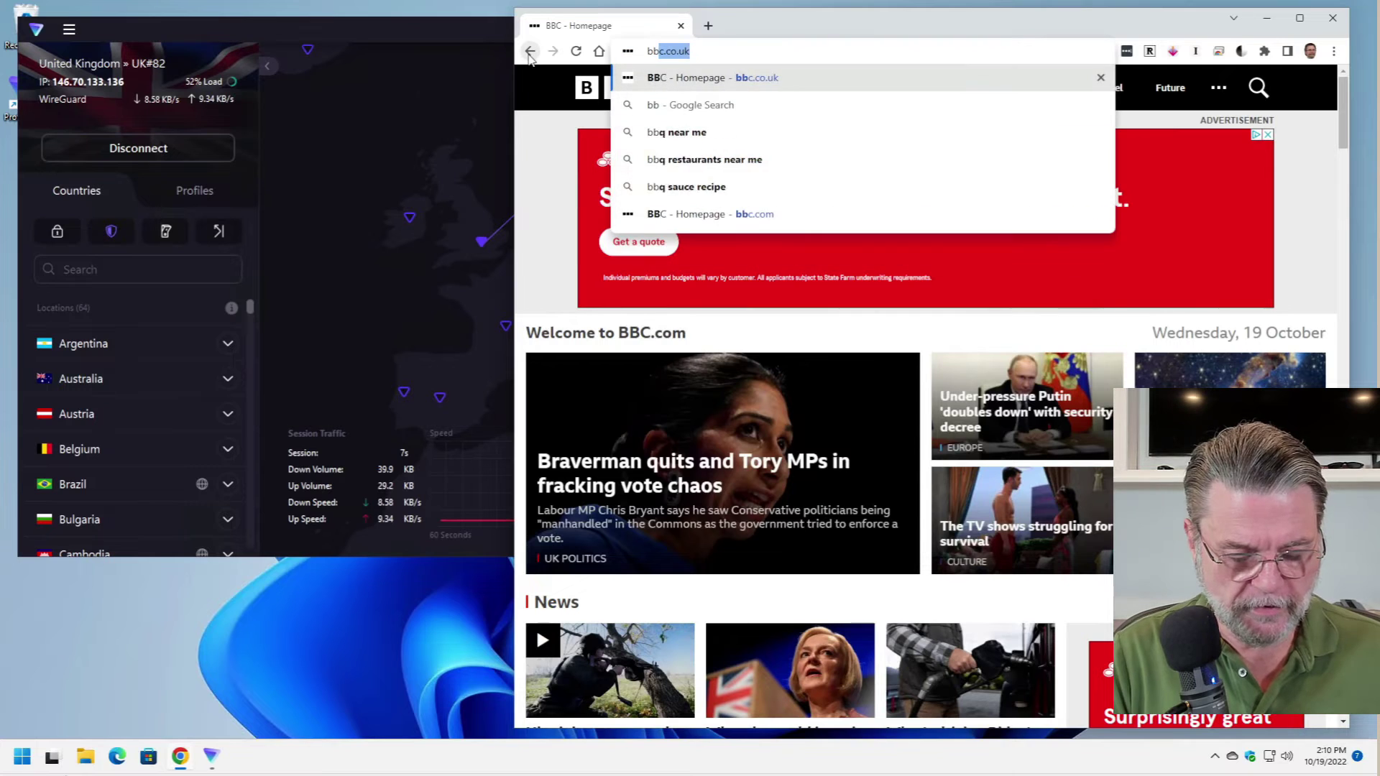
{"action": "type", "text": "c.co.uk"}
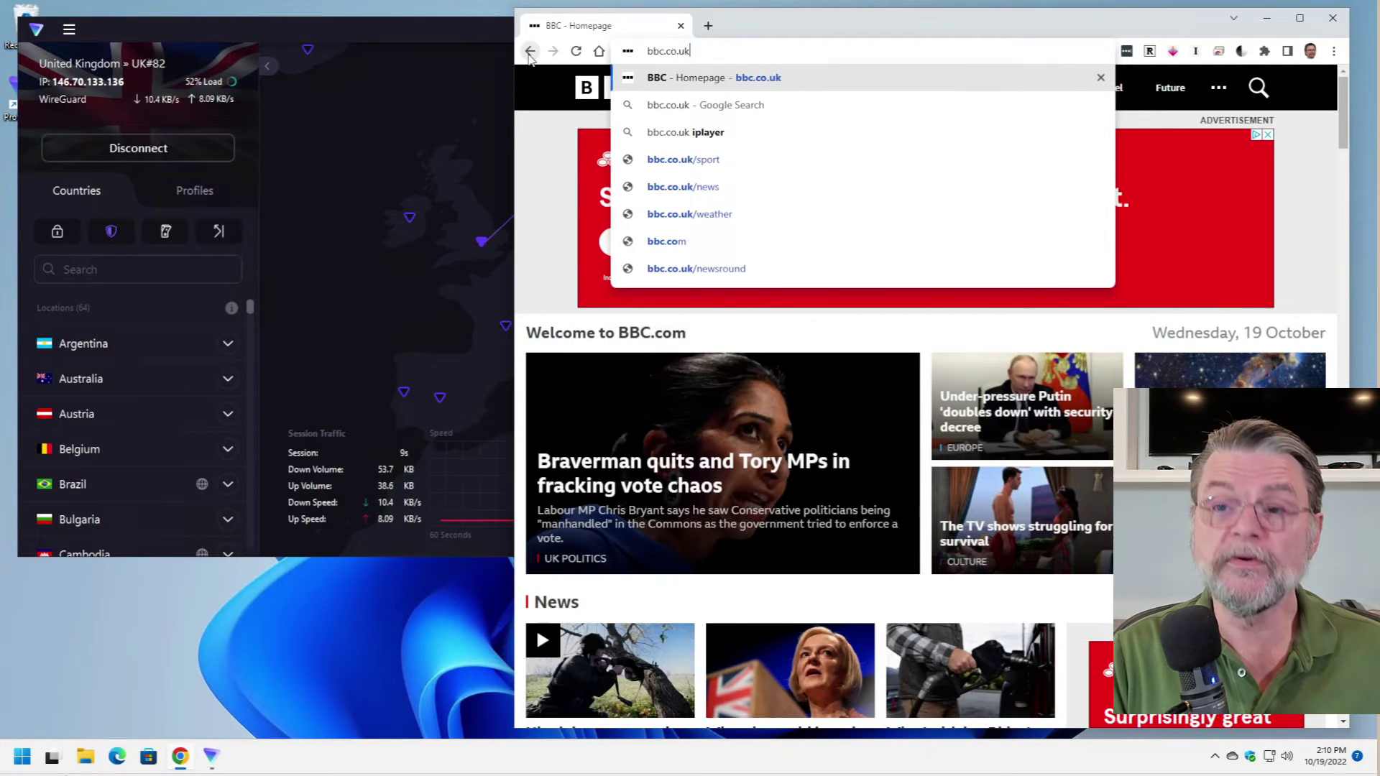
{"action": "key", "text": "Return"}
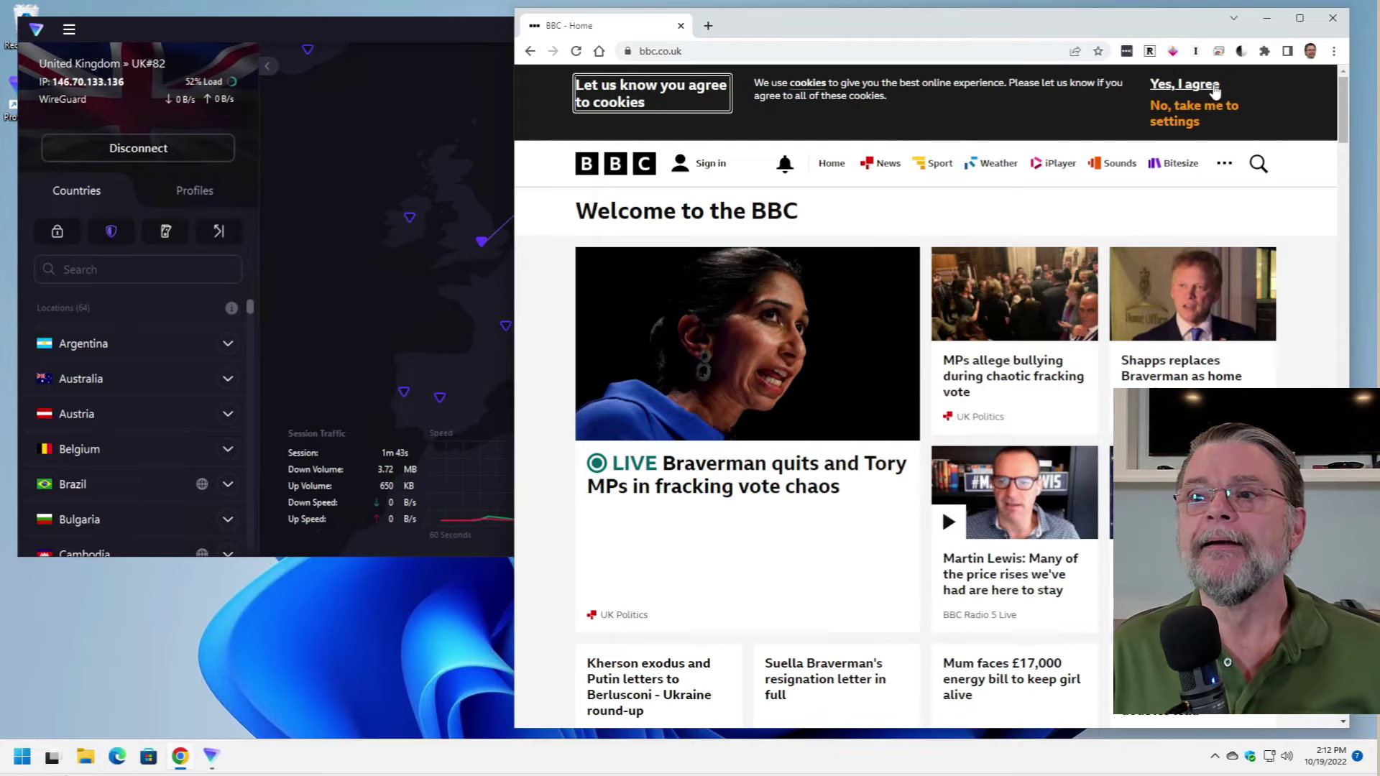
{"action": "left_click", "coordinate": [1214, 86]}
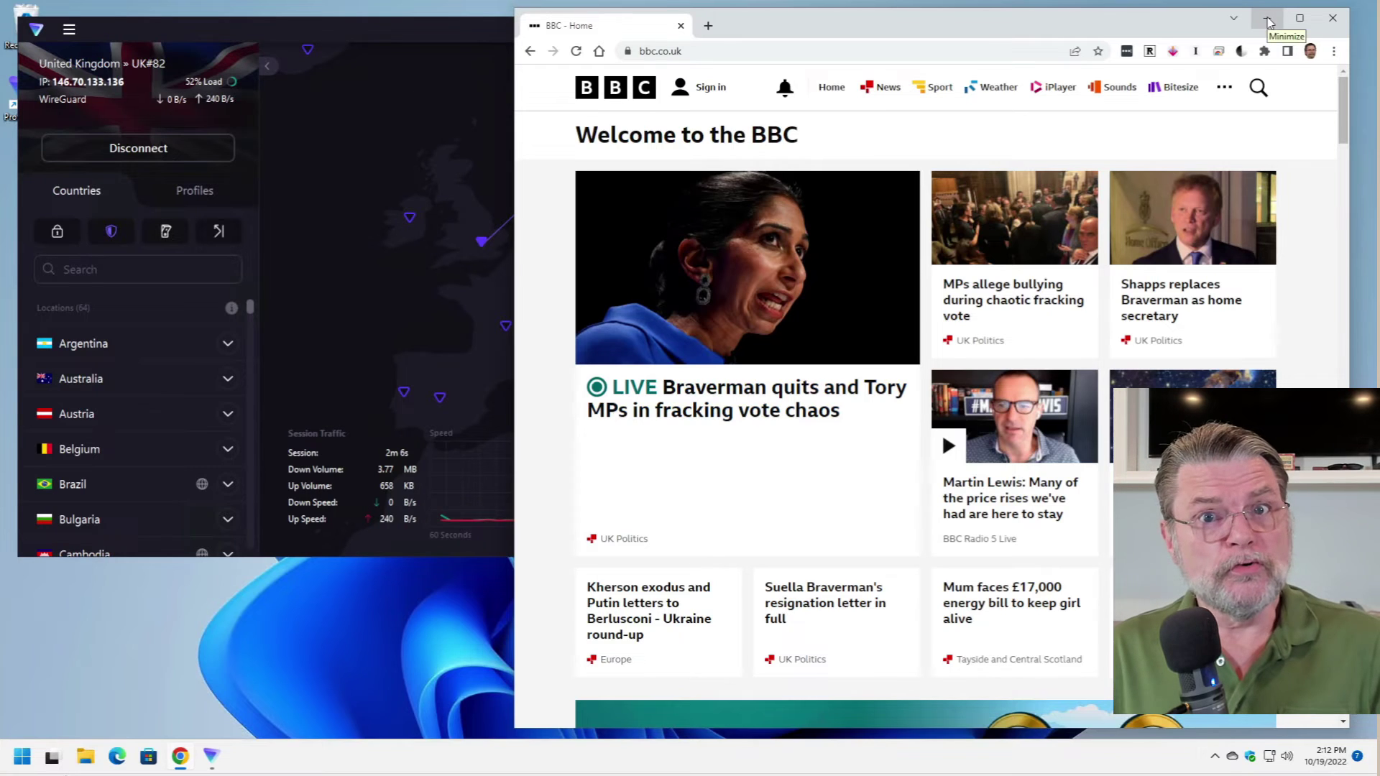
- Minimize Chrome and enlarge the connected Proton VPN window by dragging its corner
{"action": "left_click", "coordinate": [1267, 23]}
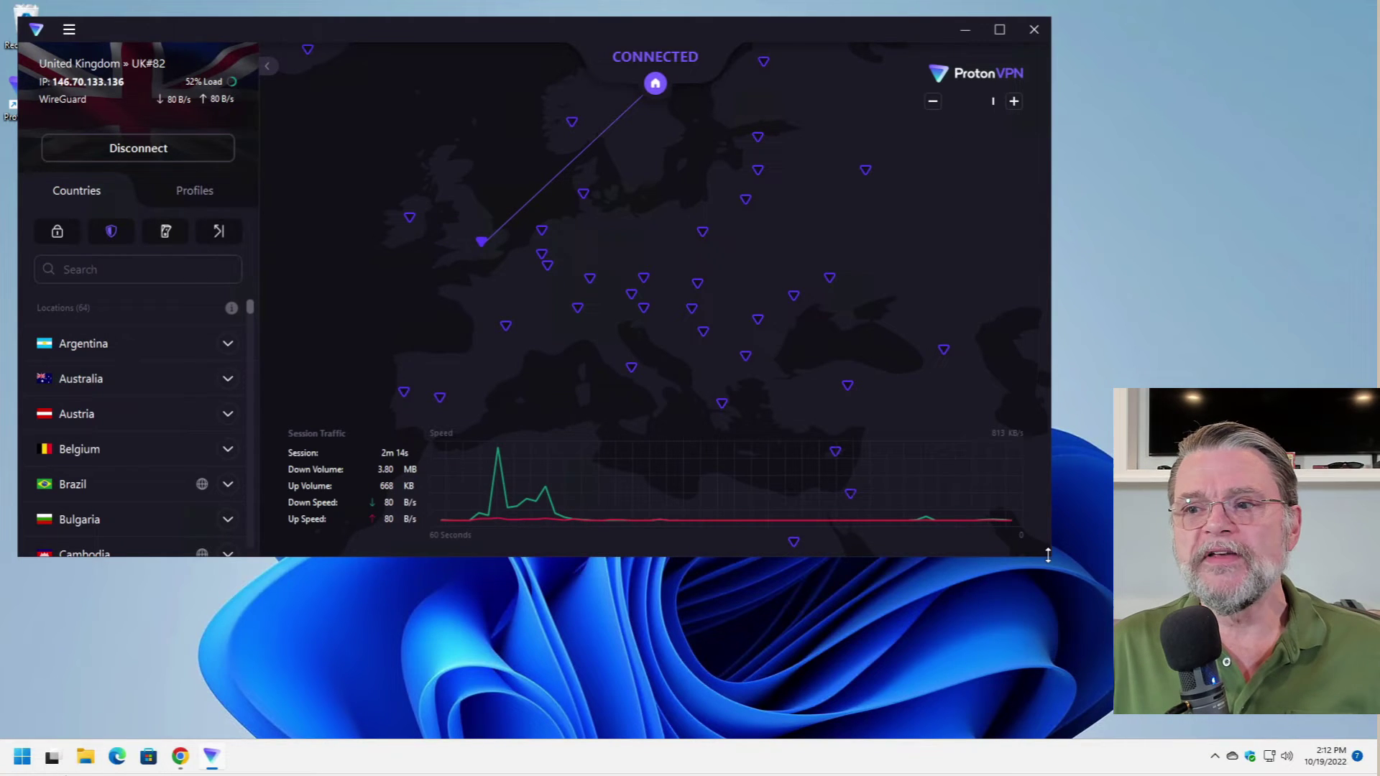
{"action": "left_click_drag", "start_coordinate": [1048, 555], "coordinate": [1202, 651]}
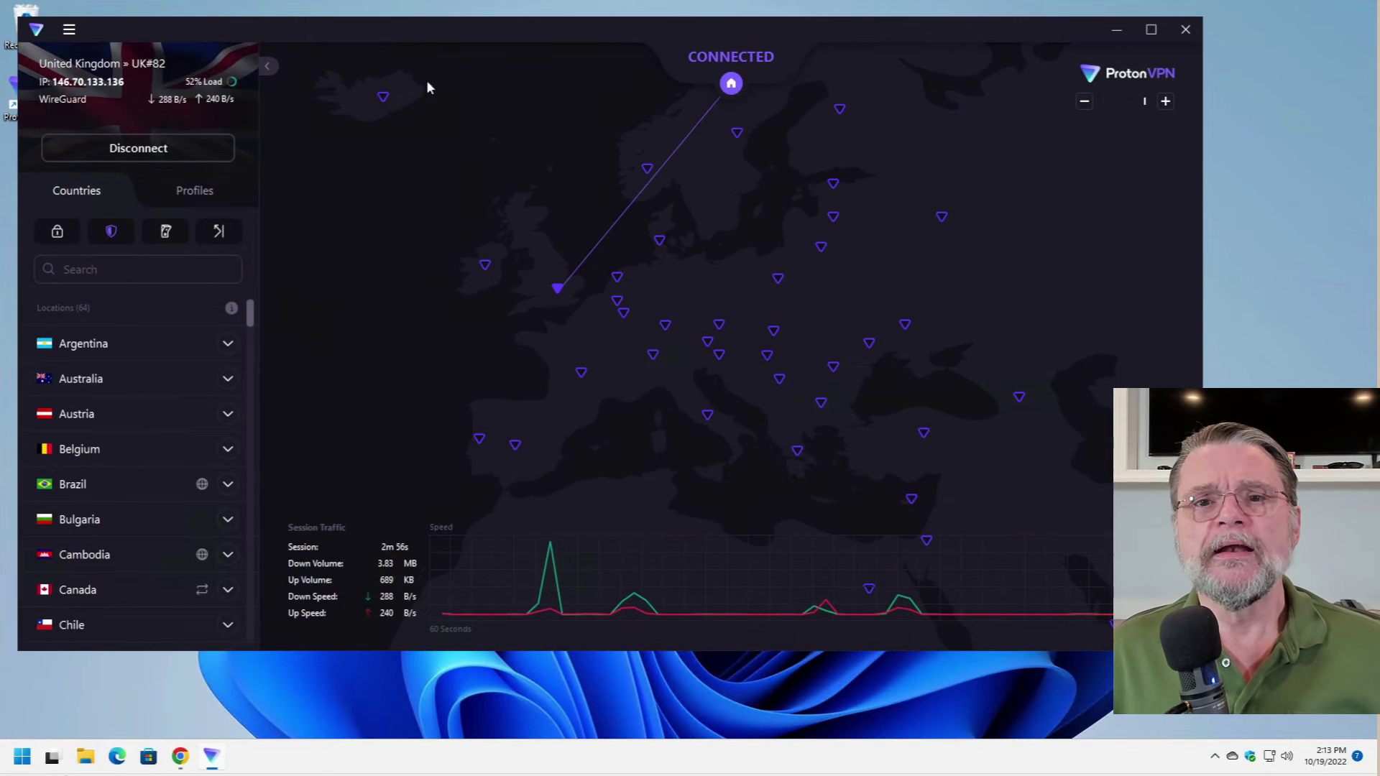
- Open Settings from the main menu, review General, then view the Connection options
{"action": "left_click", "coordinate": [69, 29]}
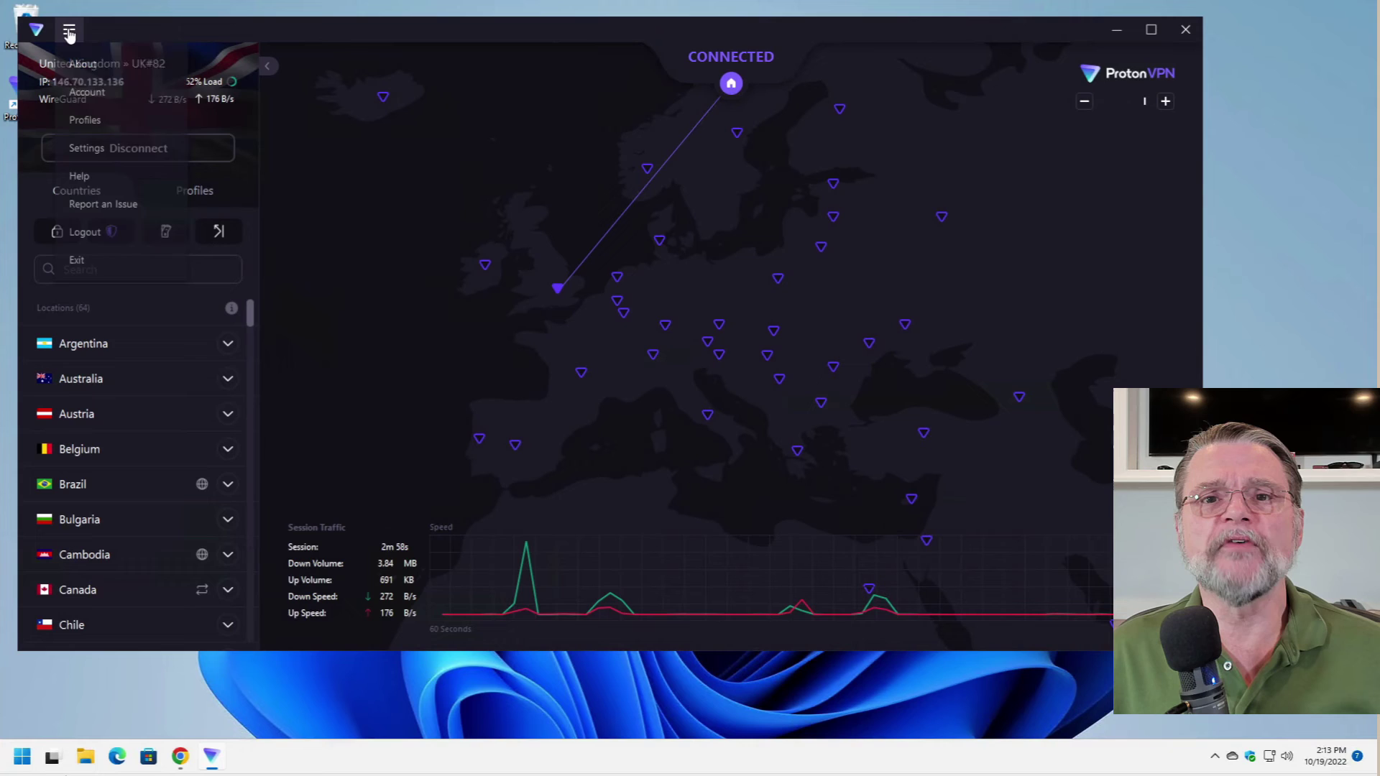
{"action": "left_click", "coordinate": [86, 147]}
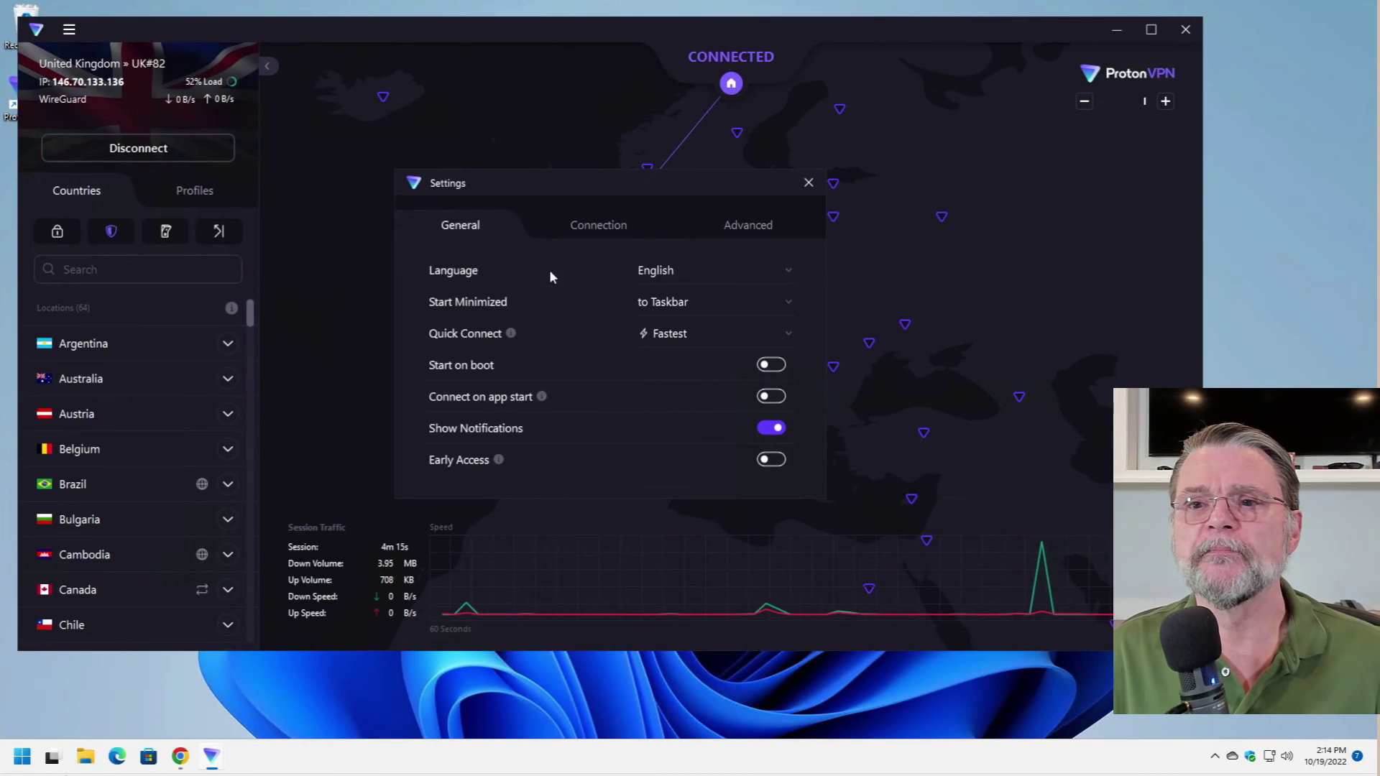
{"action": "left_click", "coordinate": [600, 227]}
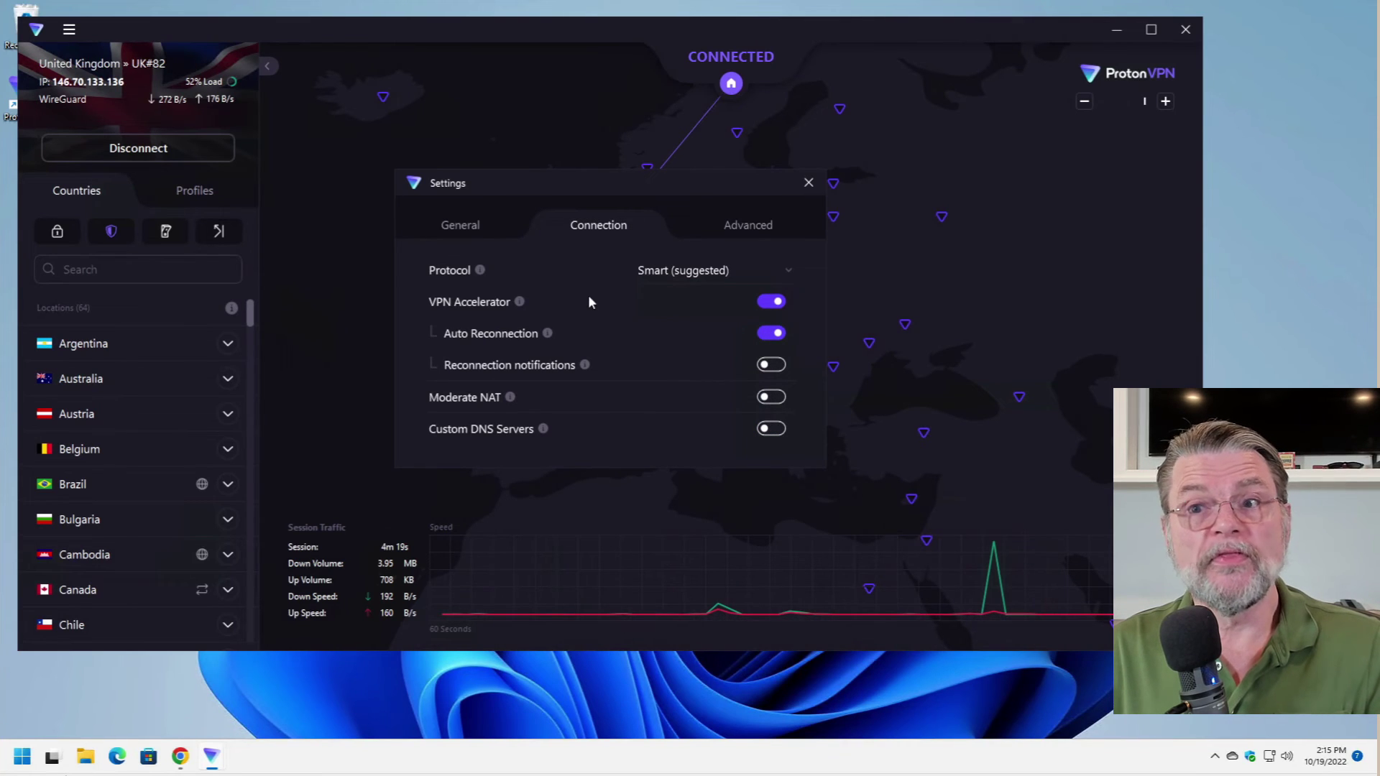
- Check the Advanced tab's Port Forwarding and leak protection, then go back to General
{"action": "left_click", "coordinate": [740, 230]}
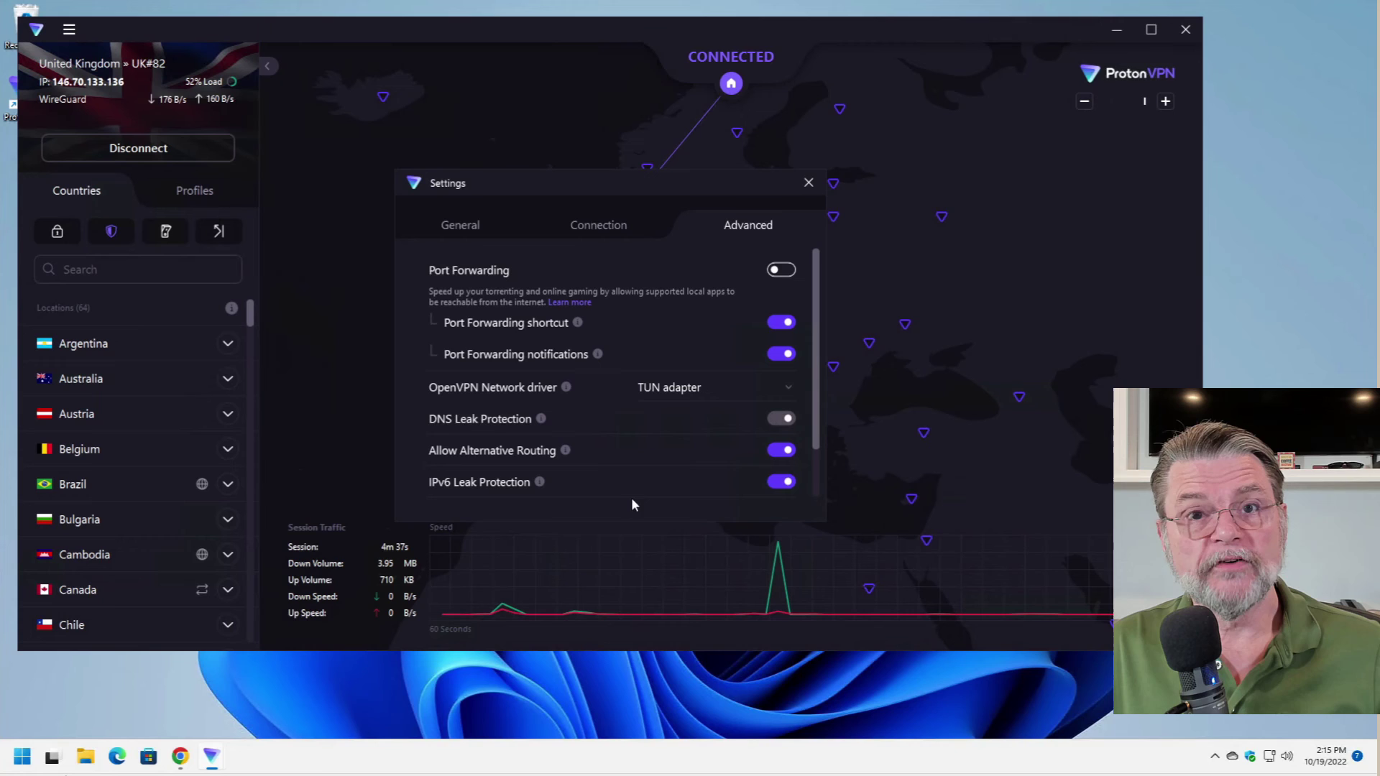
{"action": "left_click", "coordinate": [464, 226]}
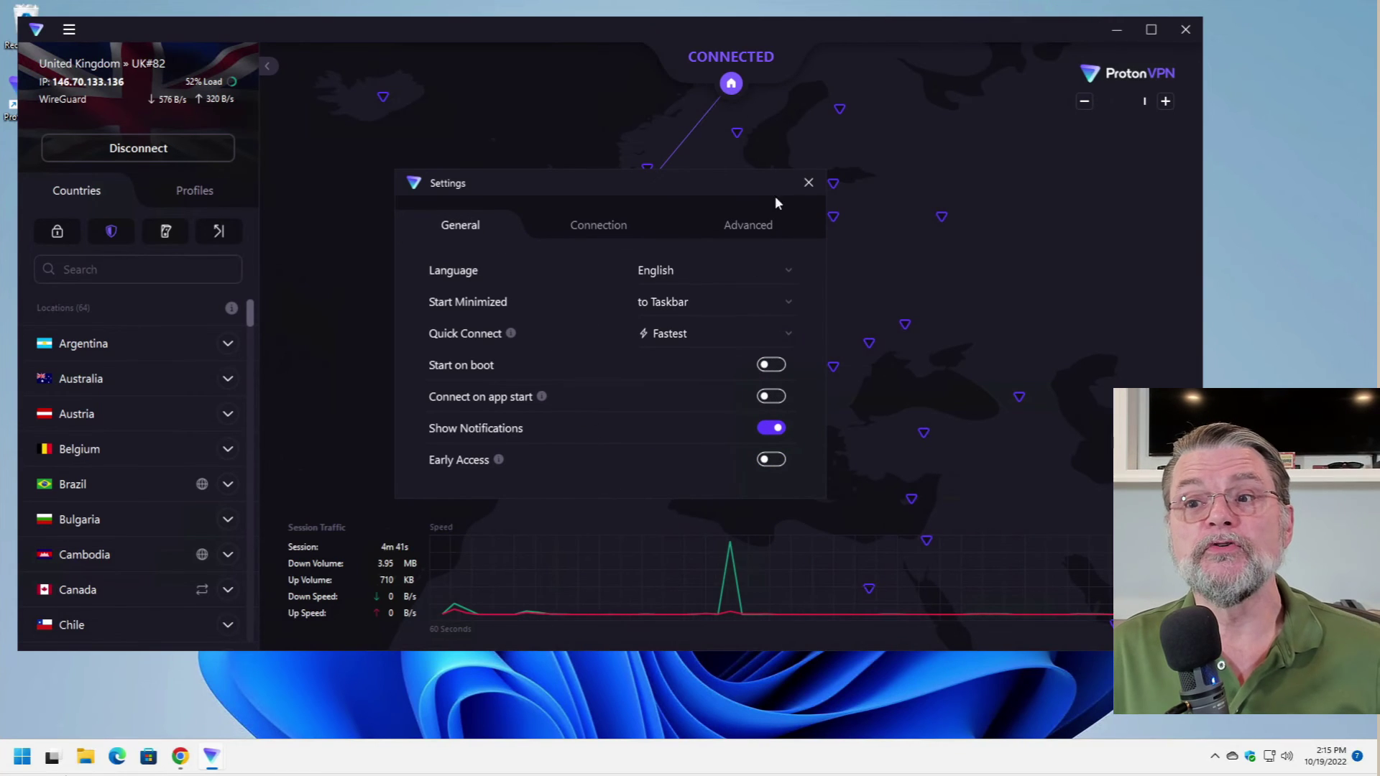
- Close the Settings window to return to the UK#82 connected map
{"action": "left_click", "coordinate": [809, 182]}
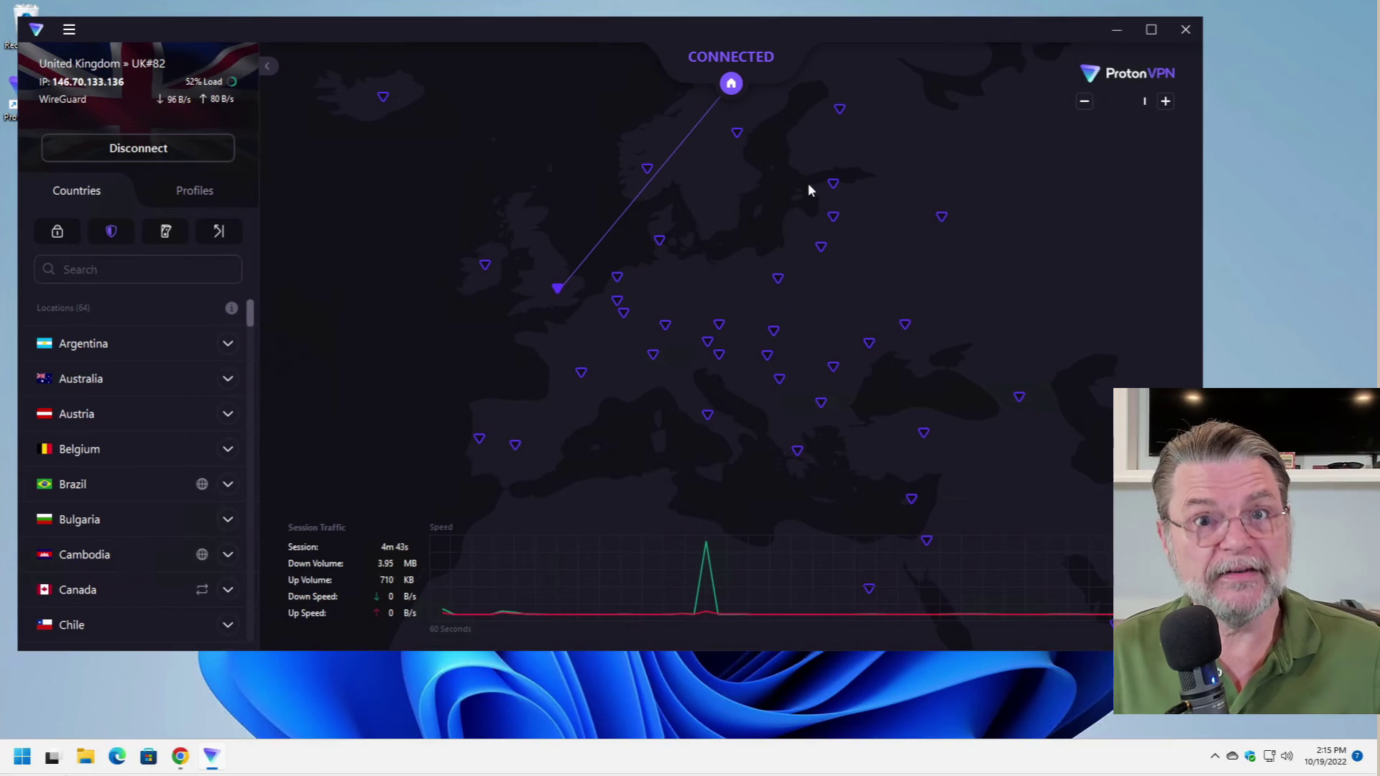